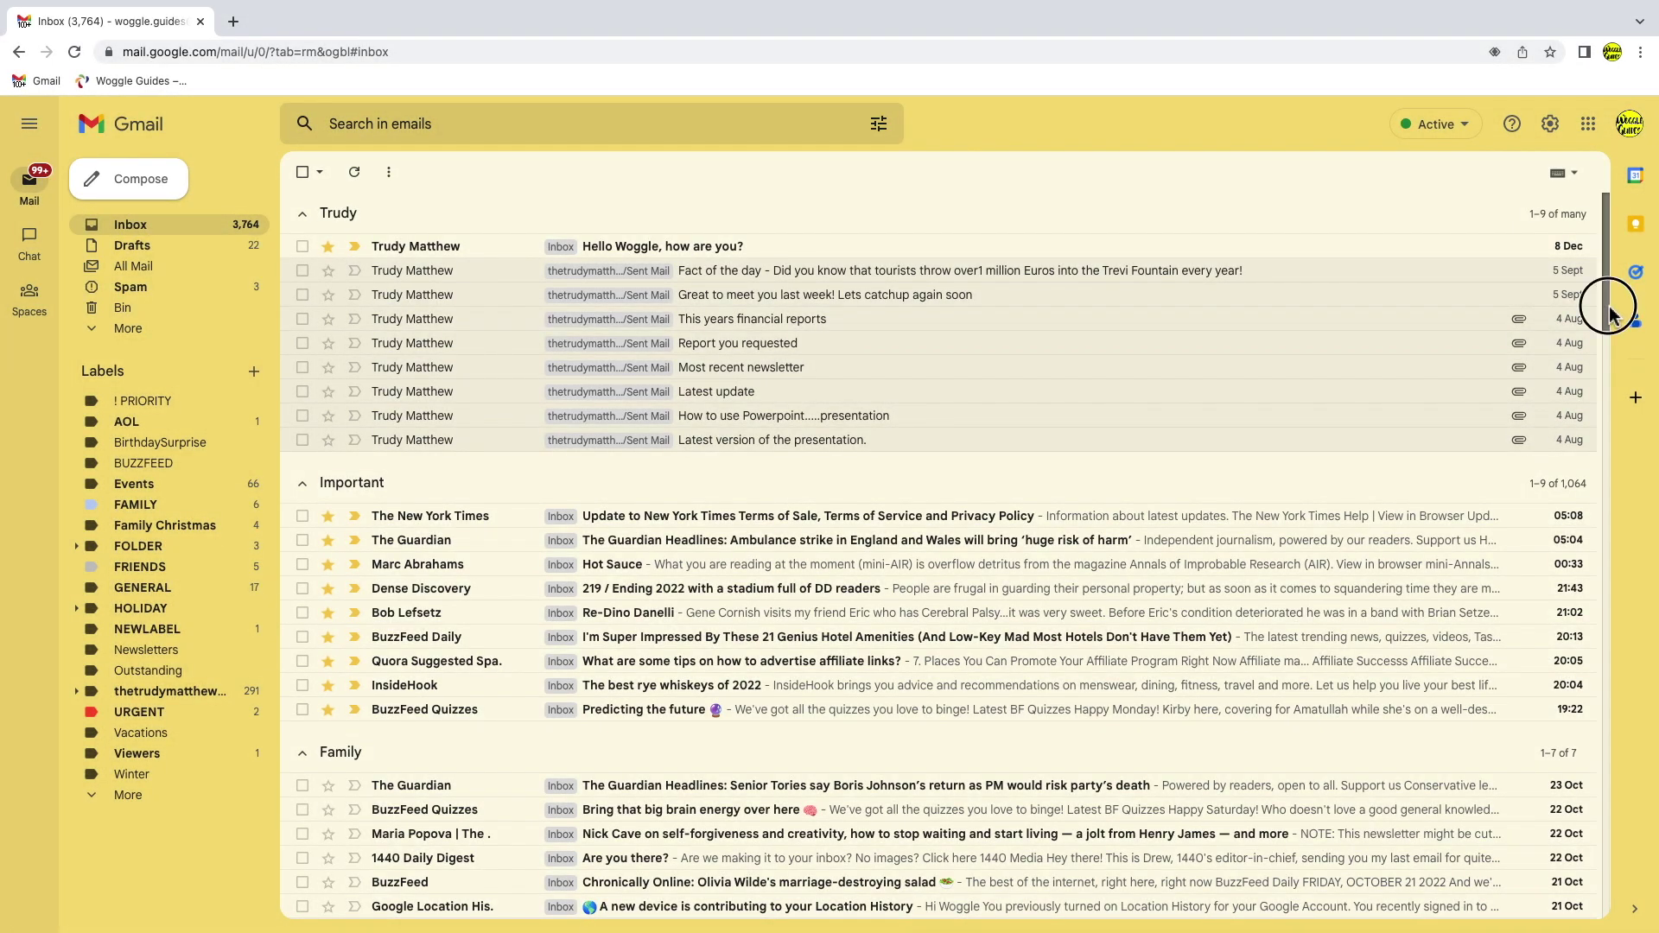
Scroll the inbox and open the Quick settings panel from the gear icon.
left_click_drag(1610, 313, 1606, 437)
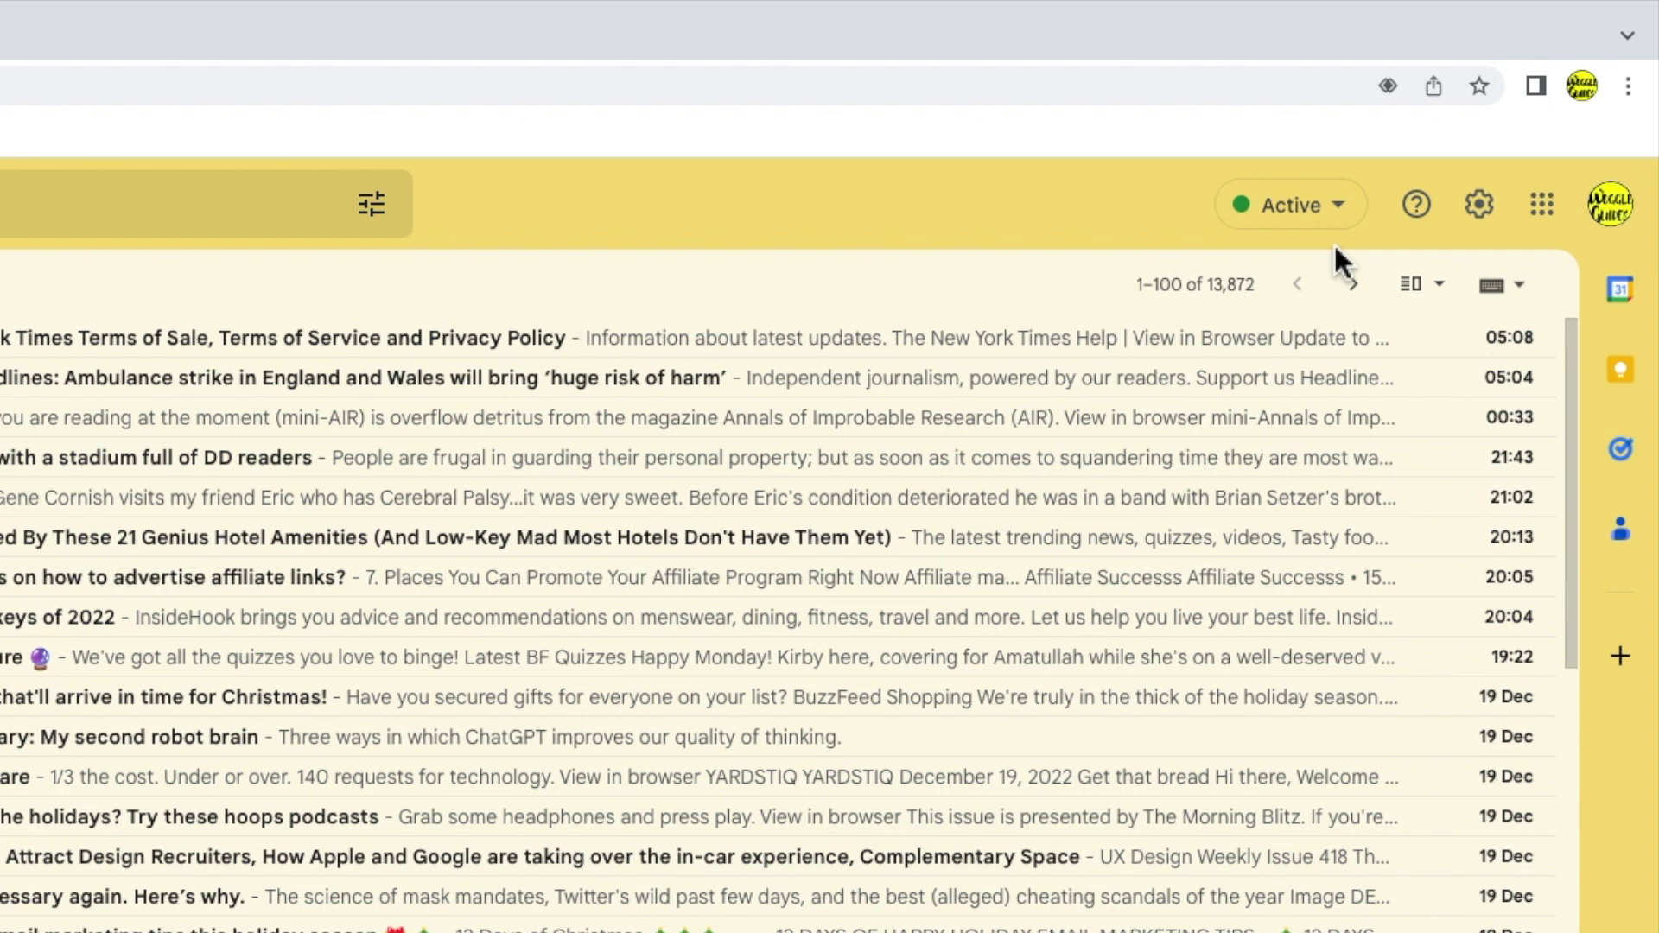
left_click(1508, 245)
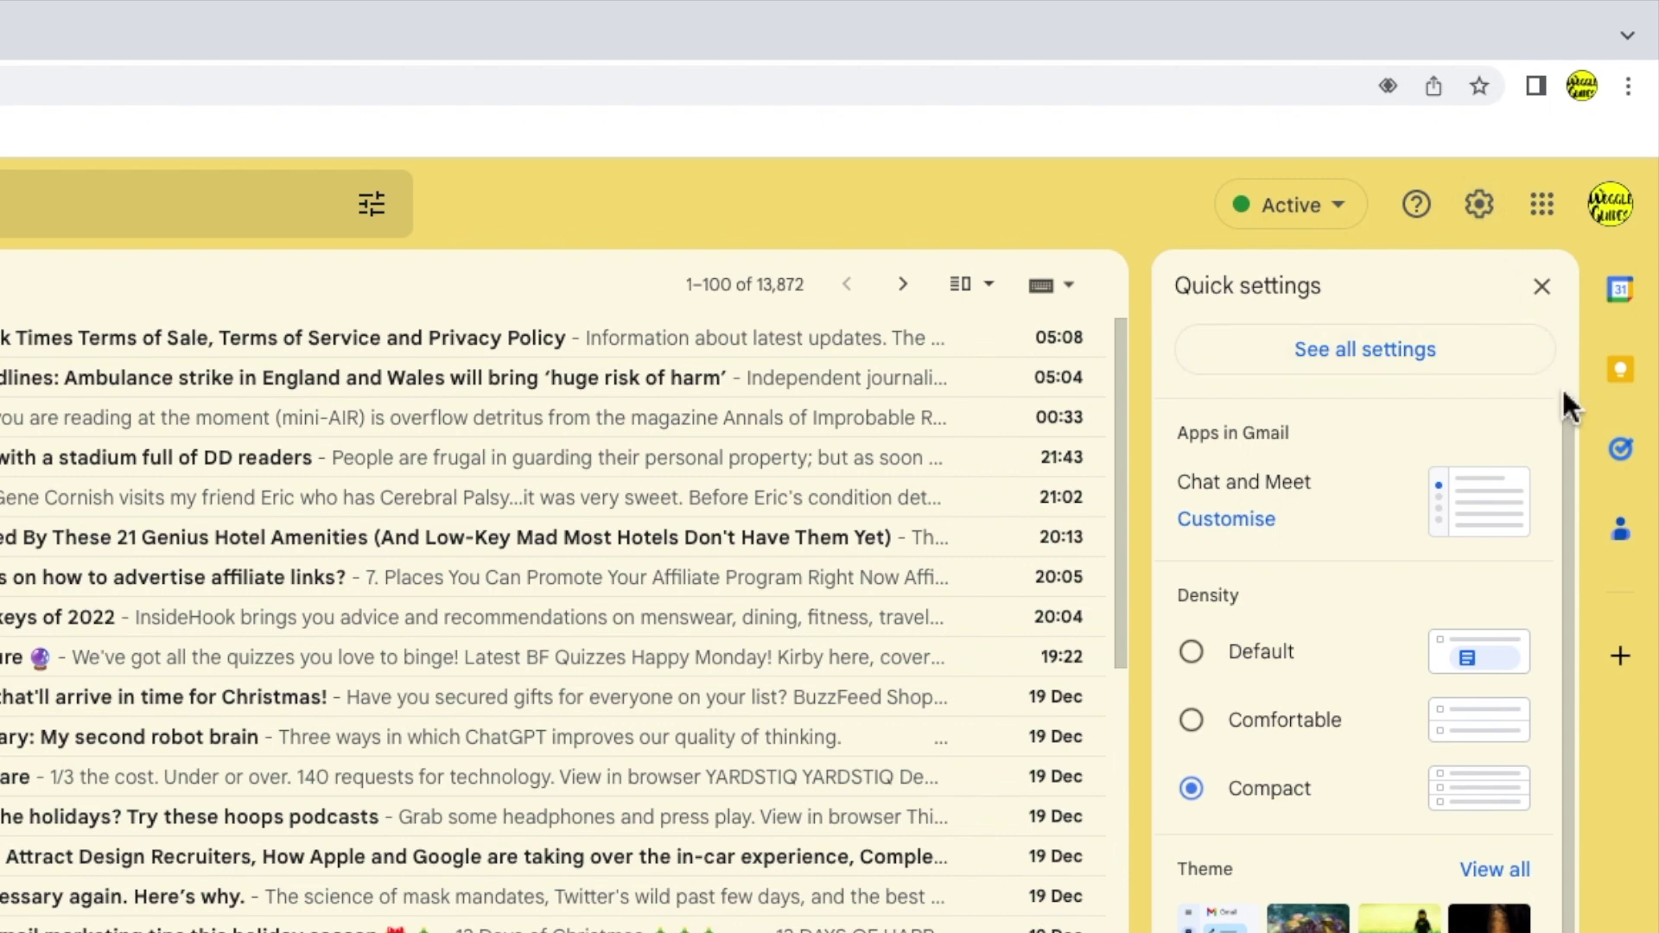
Switch the inbox type to Multiple Inboxes and open its Customise section settings.
left_click_drag(1569, 403, 1584, 591)
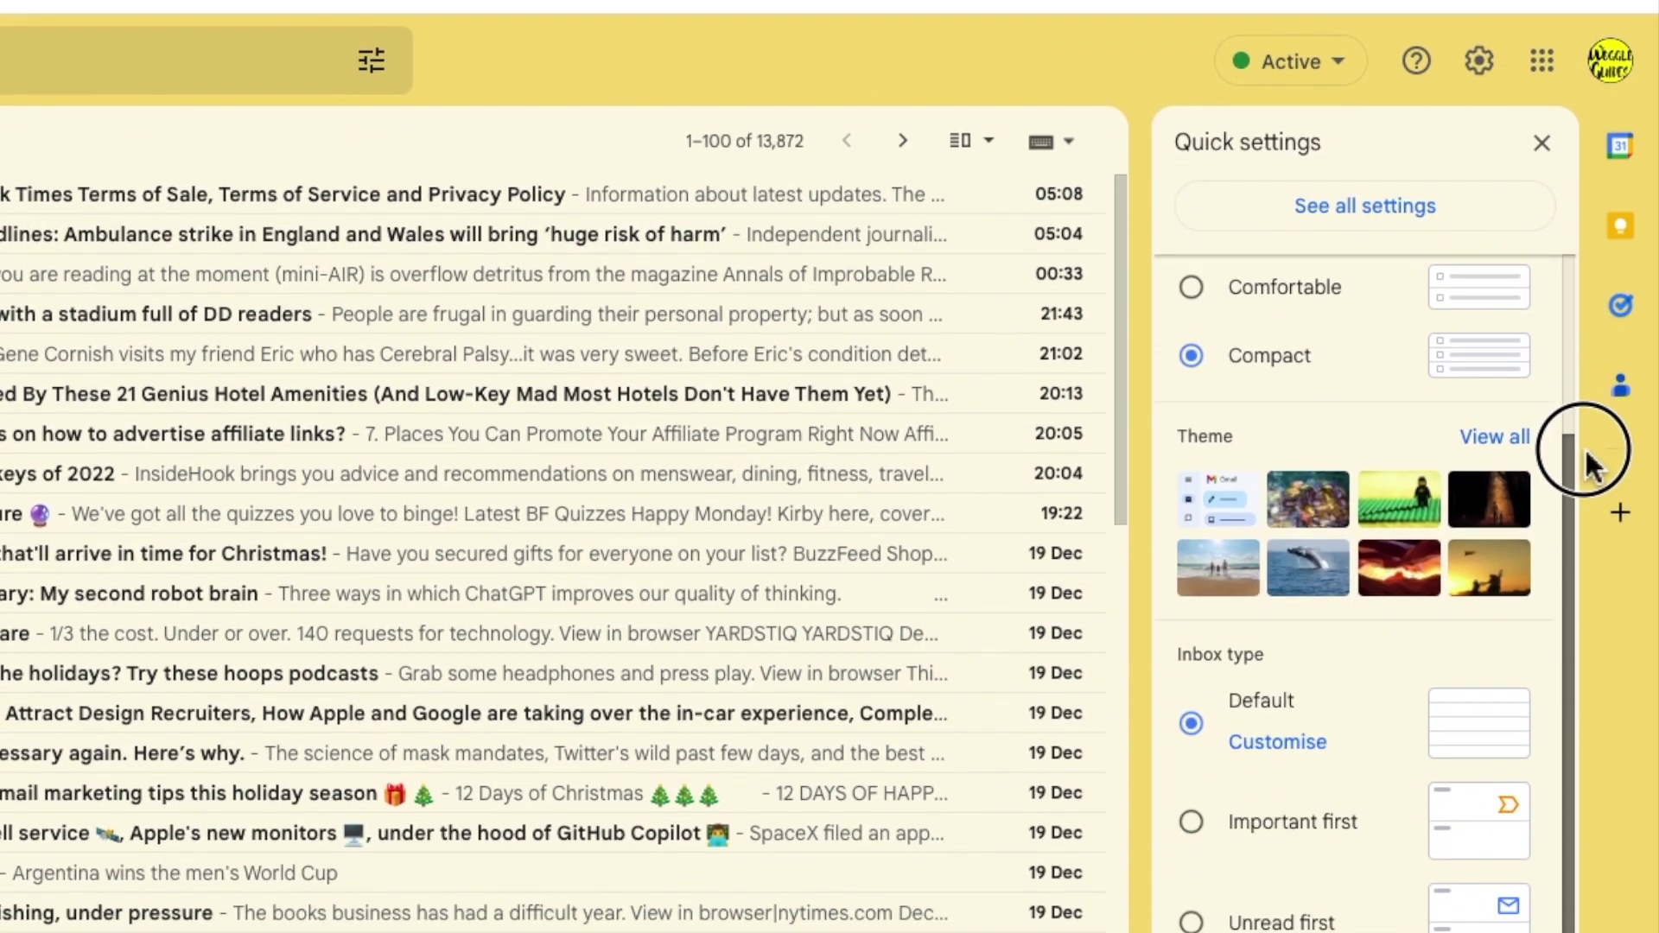
left_click_drag(1584, 448, 1623, 665)
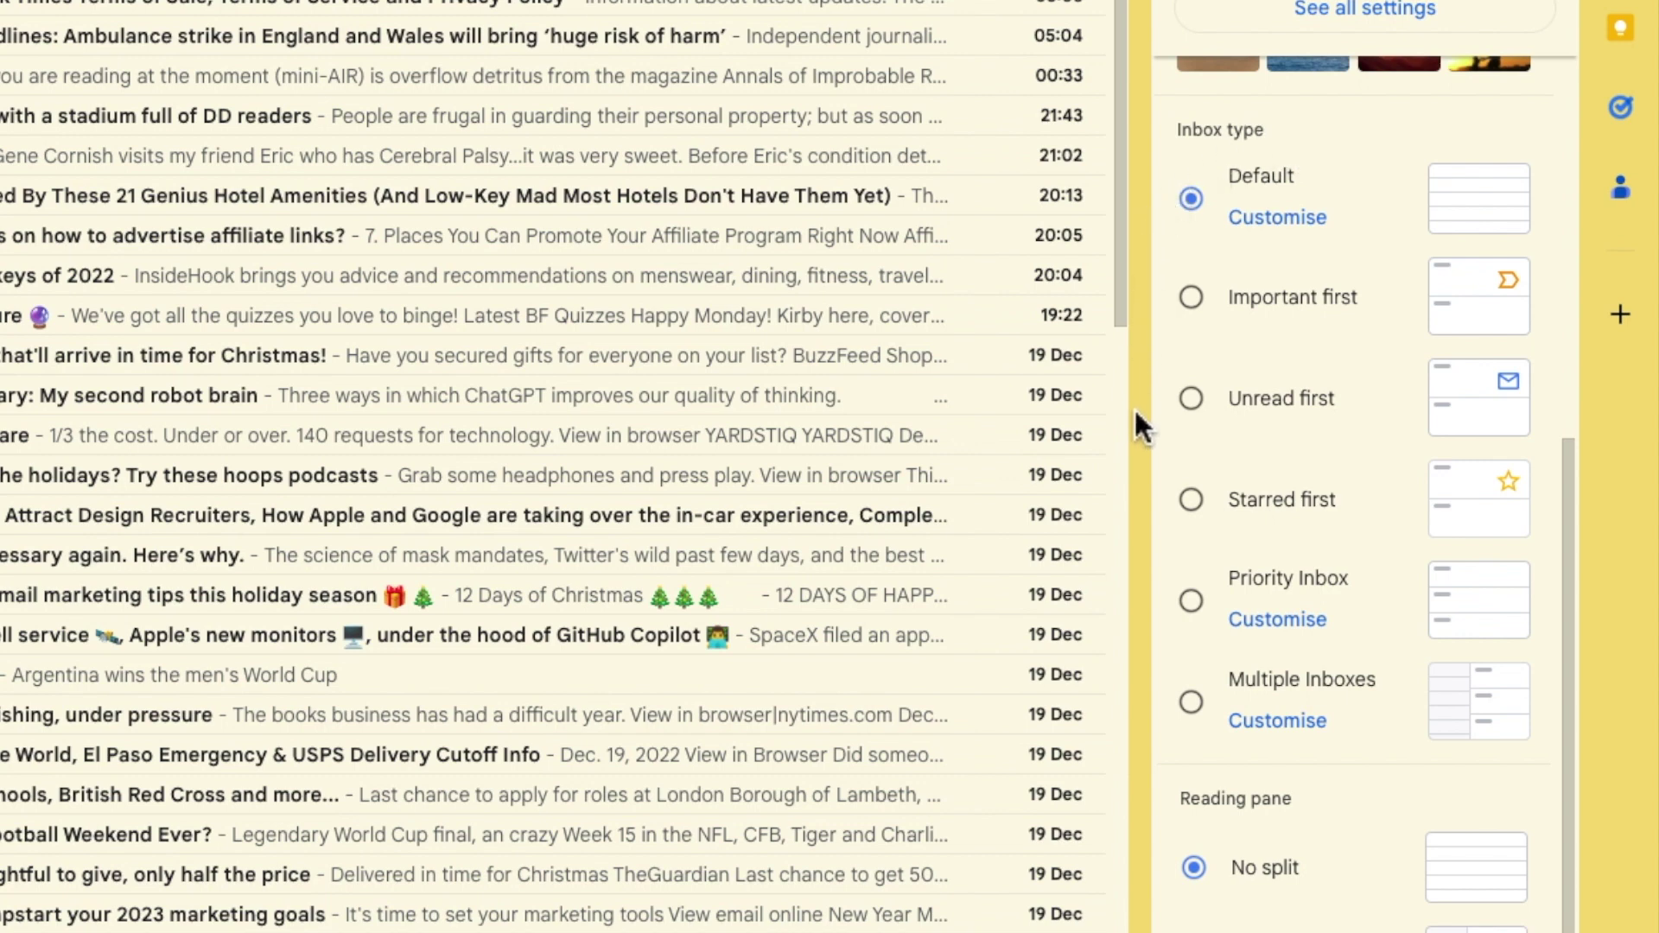
left_click(1191, 702)
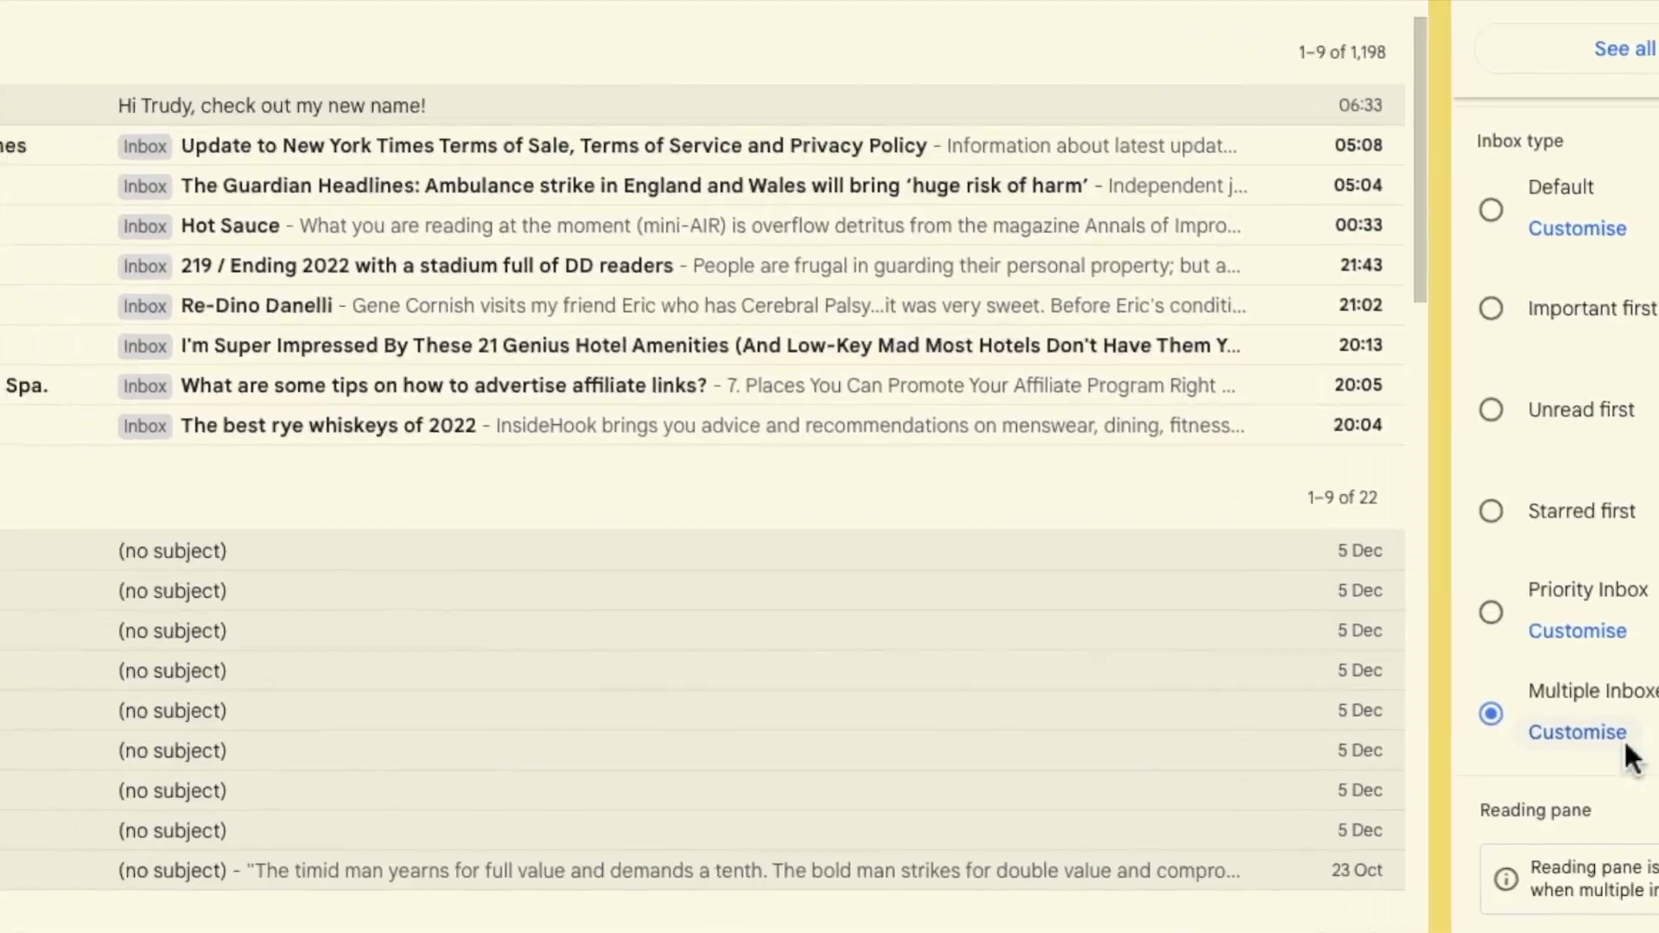
left_click(1326, 701)
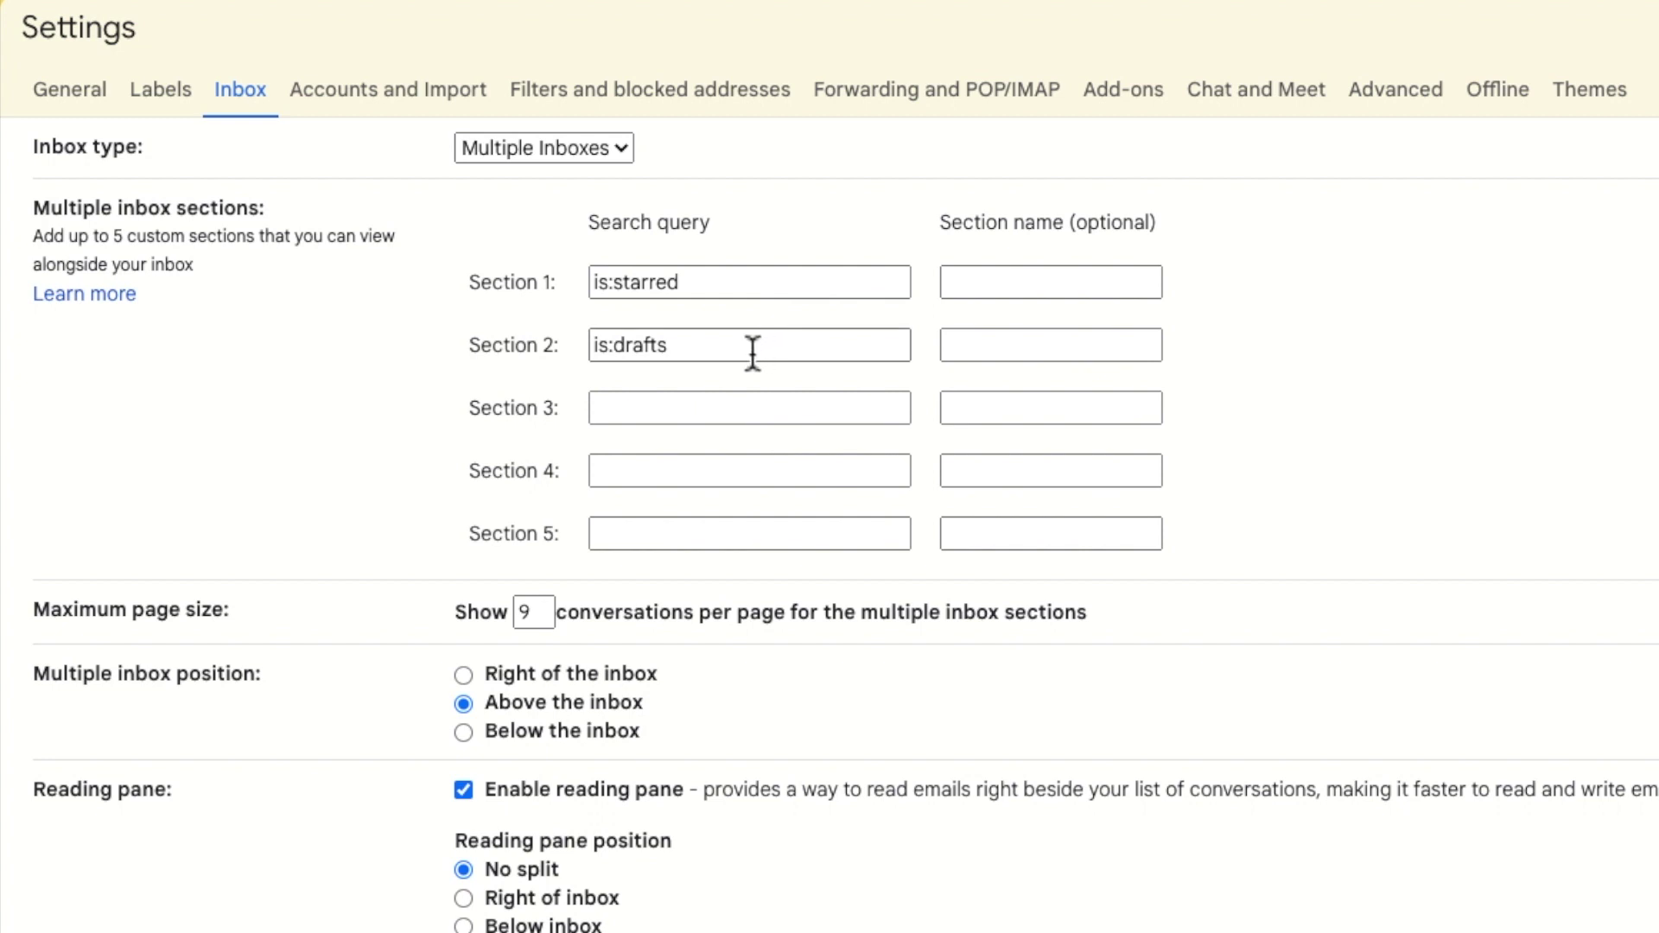
Replace Section 1's is:starred with FROM: the contact's e-mail address, name it after them, and save.
left_click(726, 354)
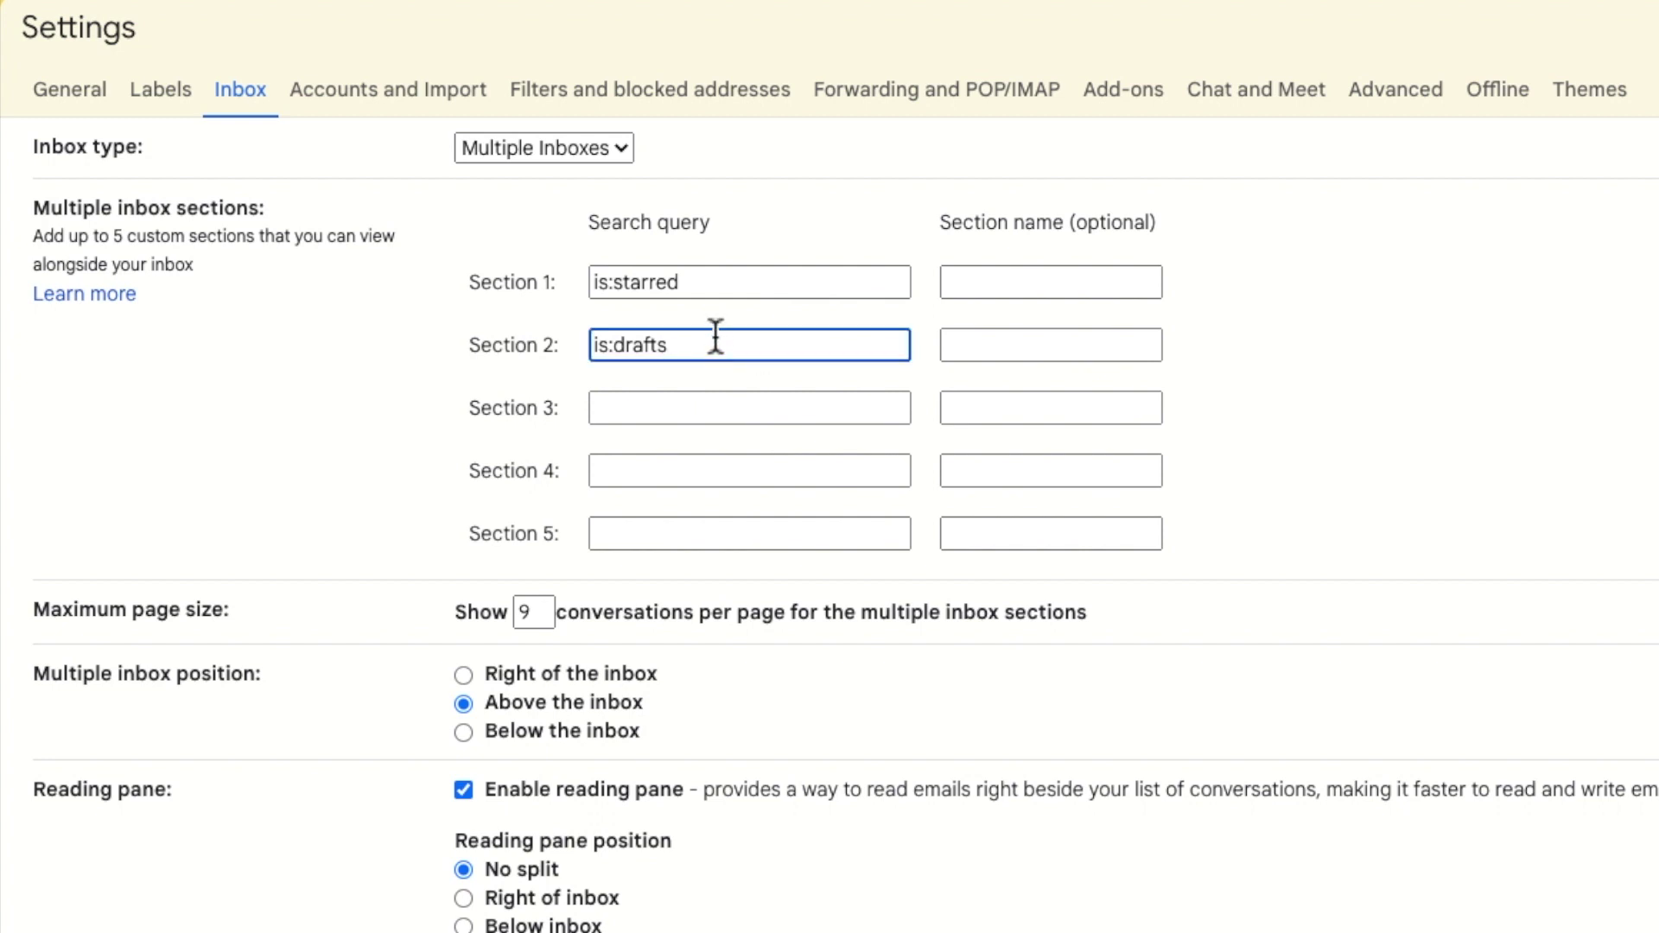
left_click(1213, 347)
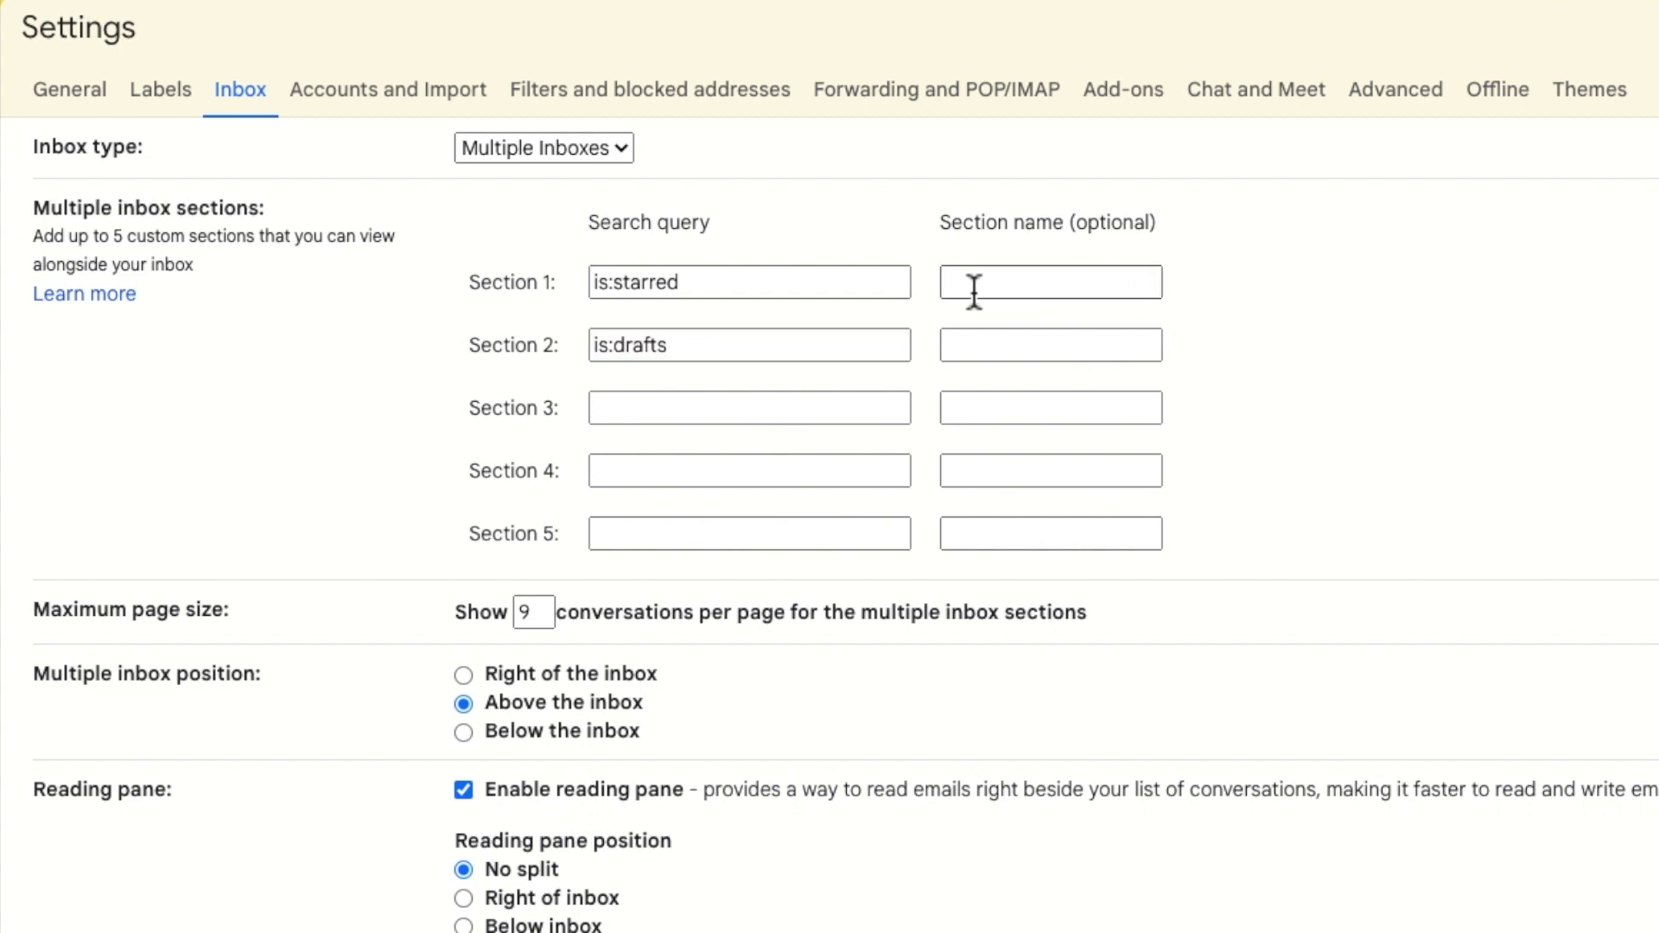
left_click_drag(855, 285, 553, 291)
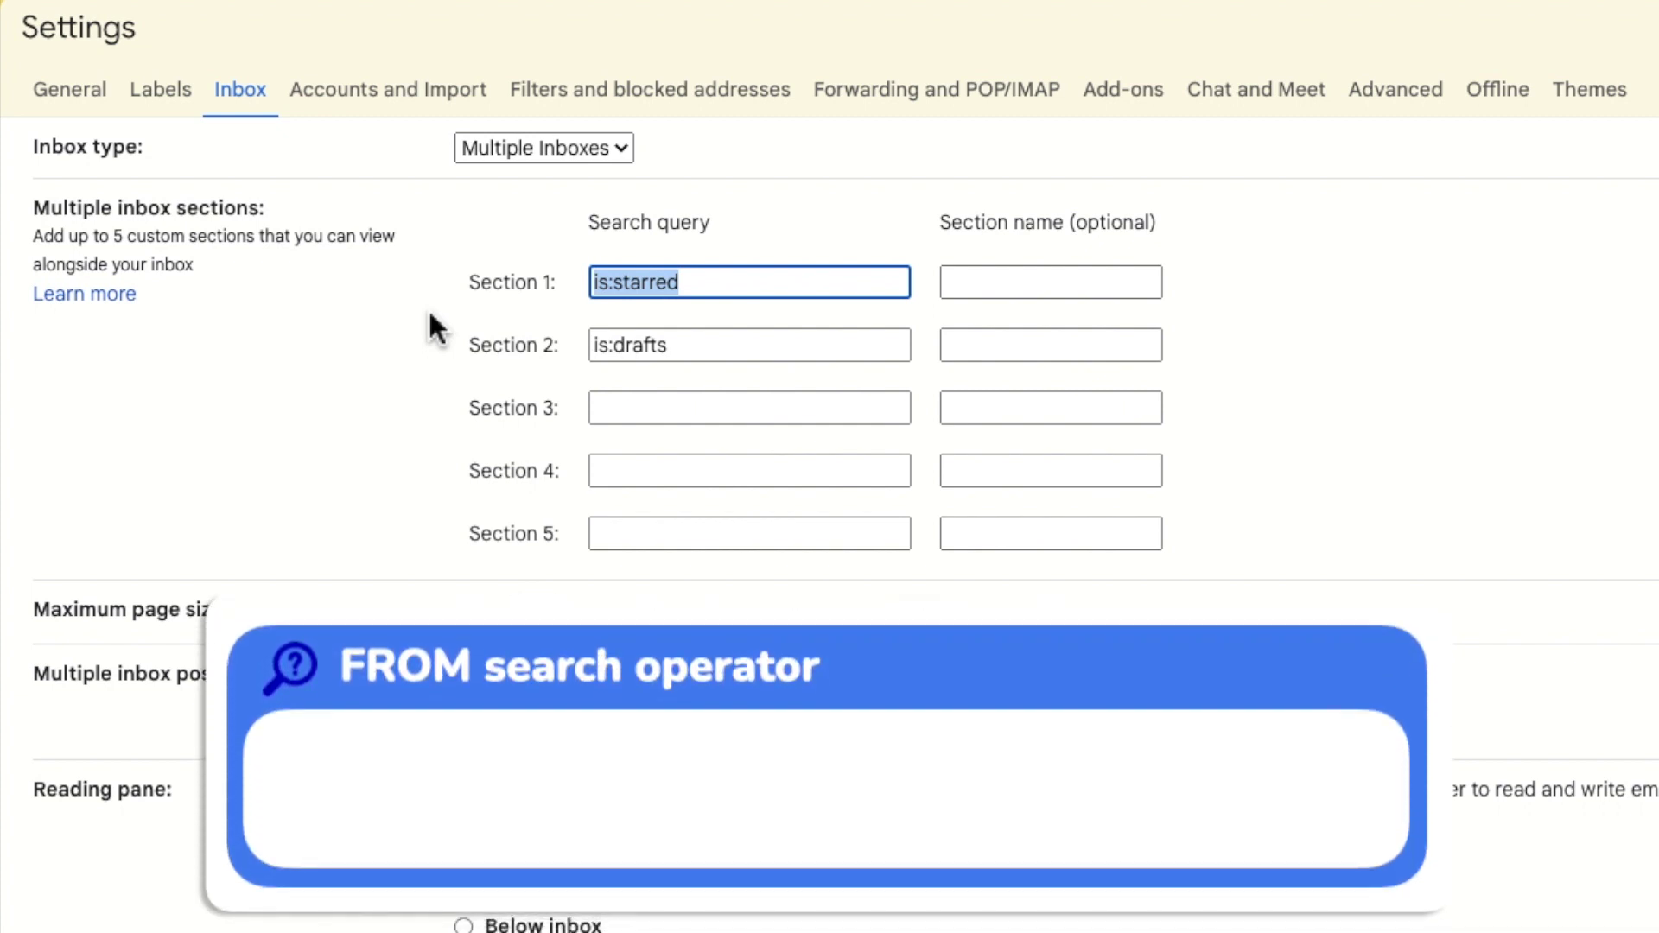
type("FROM")
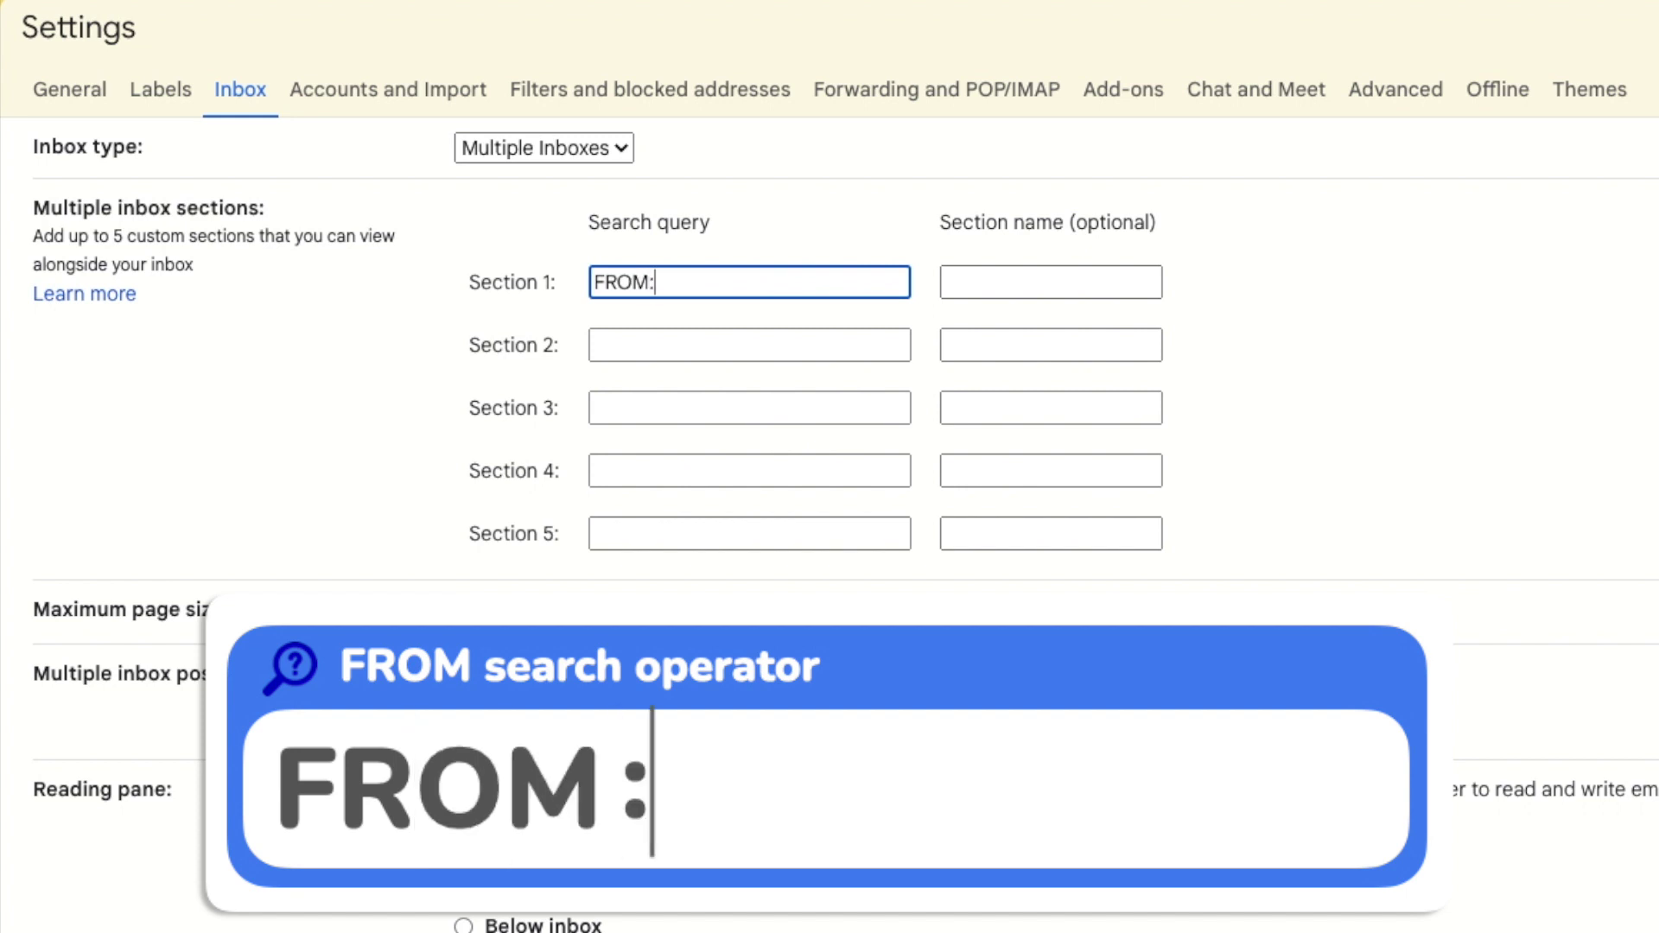
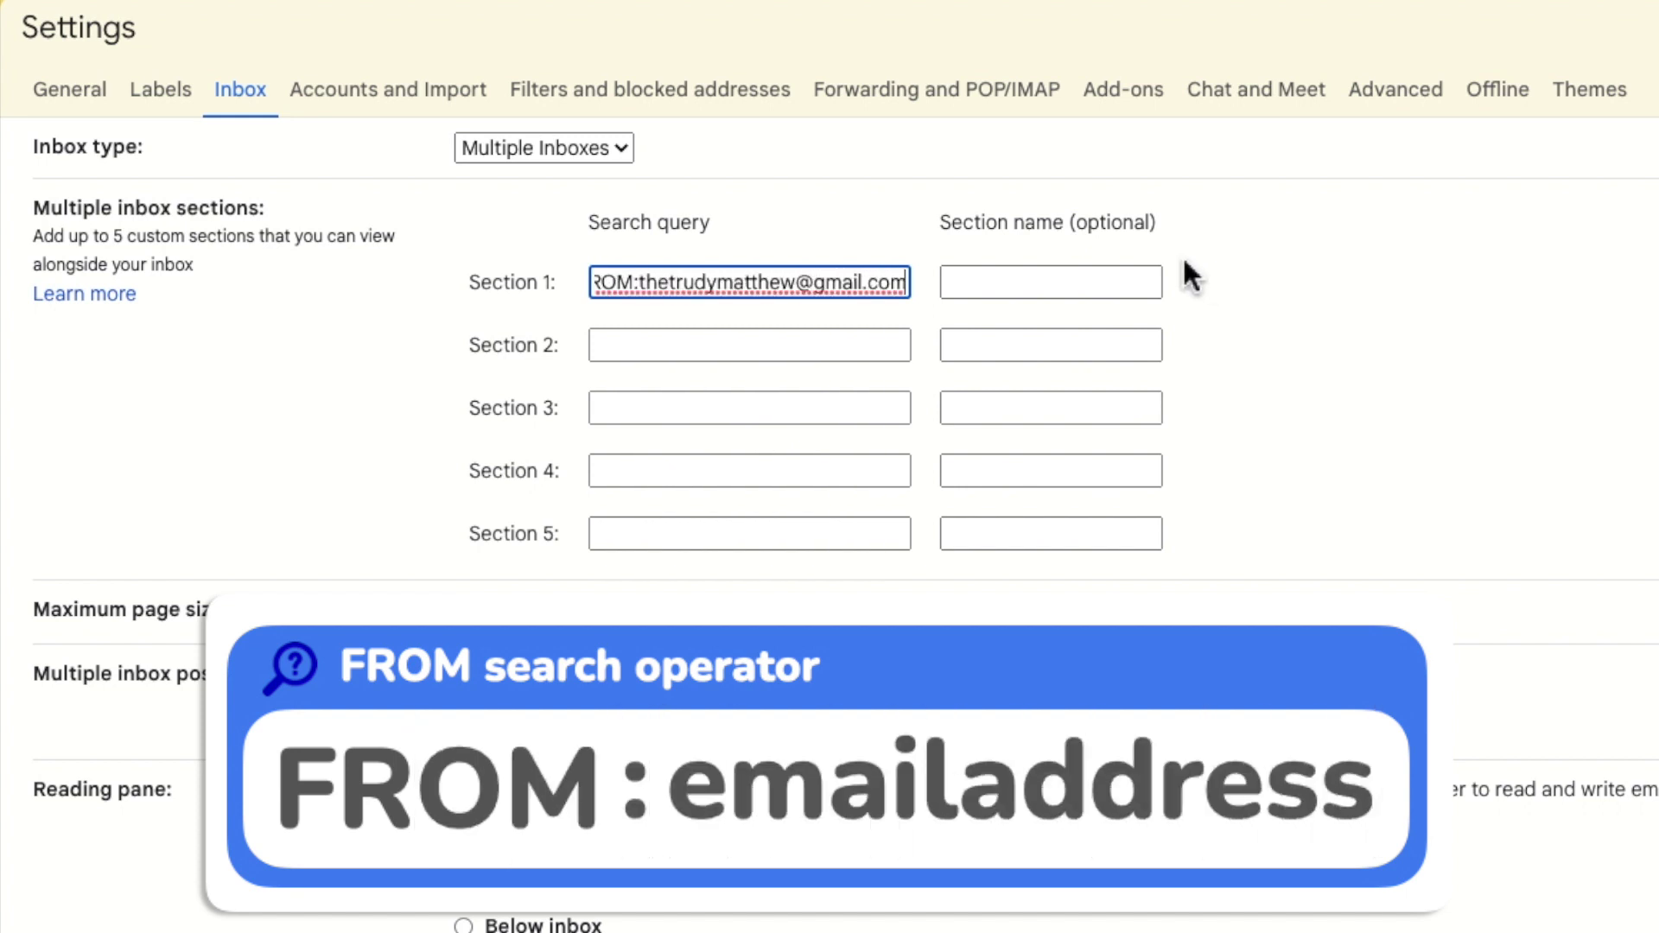
left_click(1142, 283)
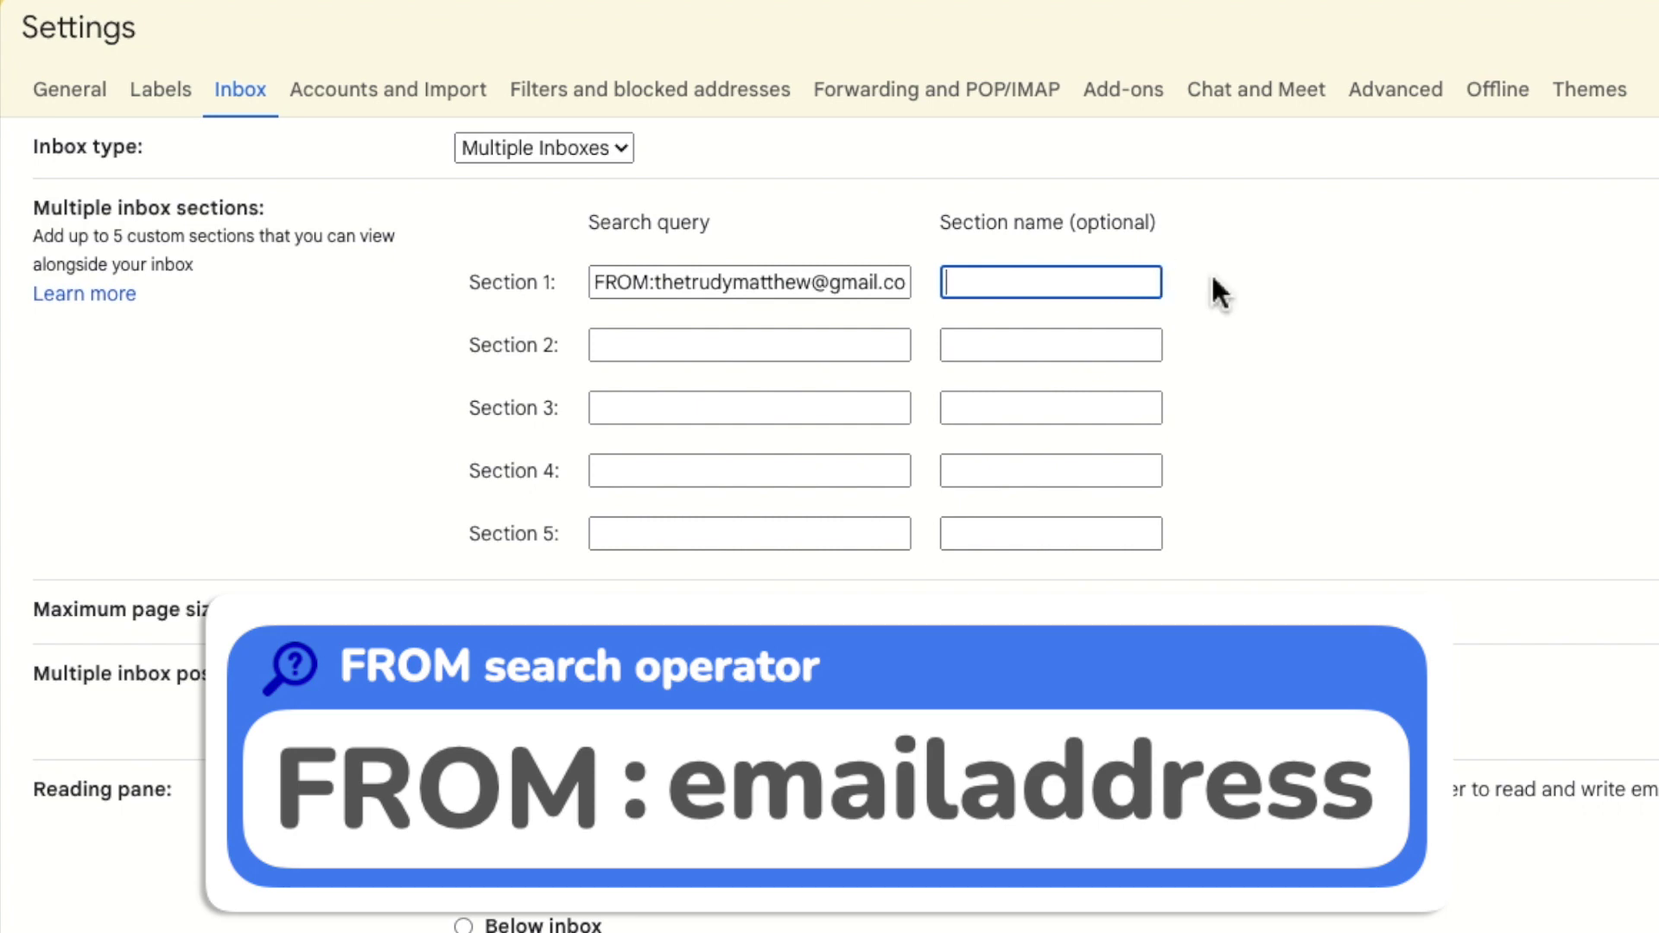
type("Trudy")
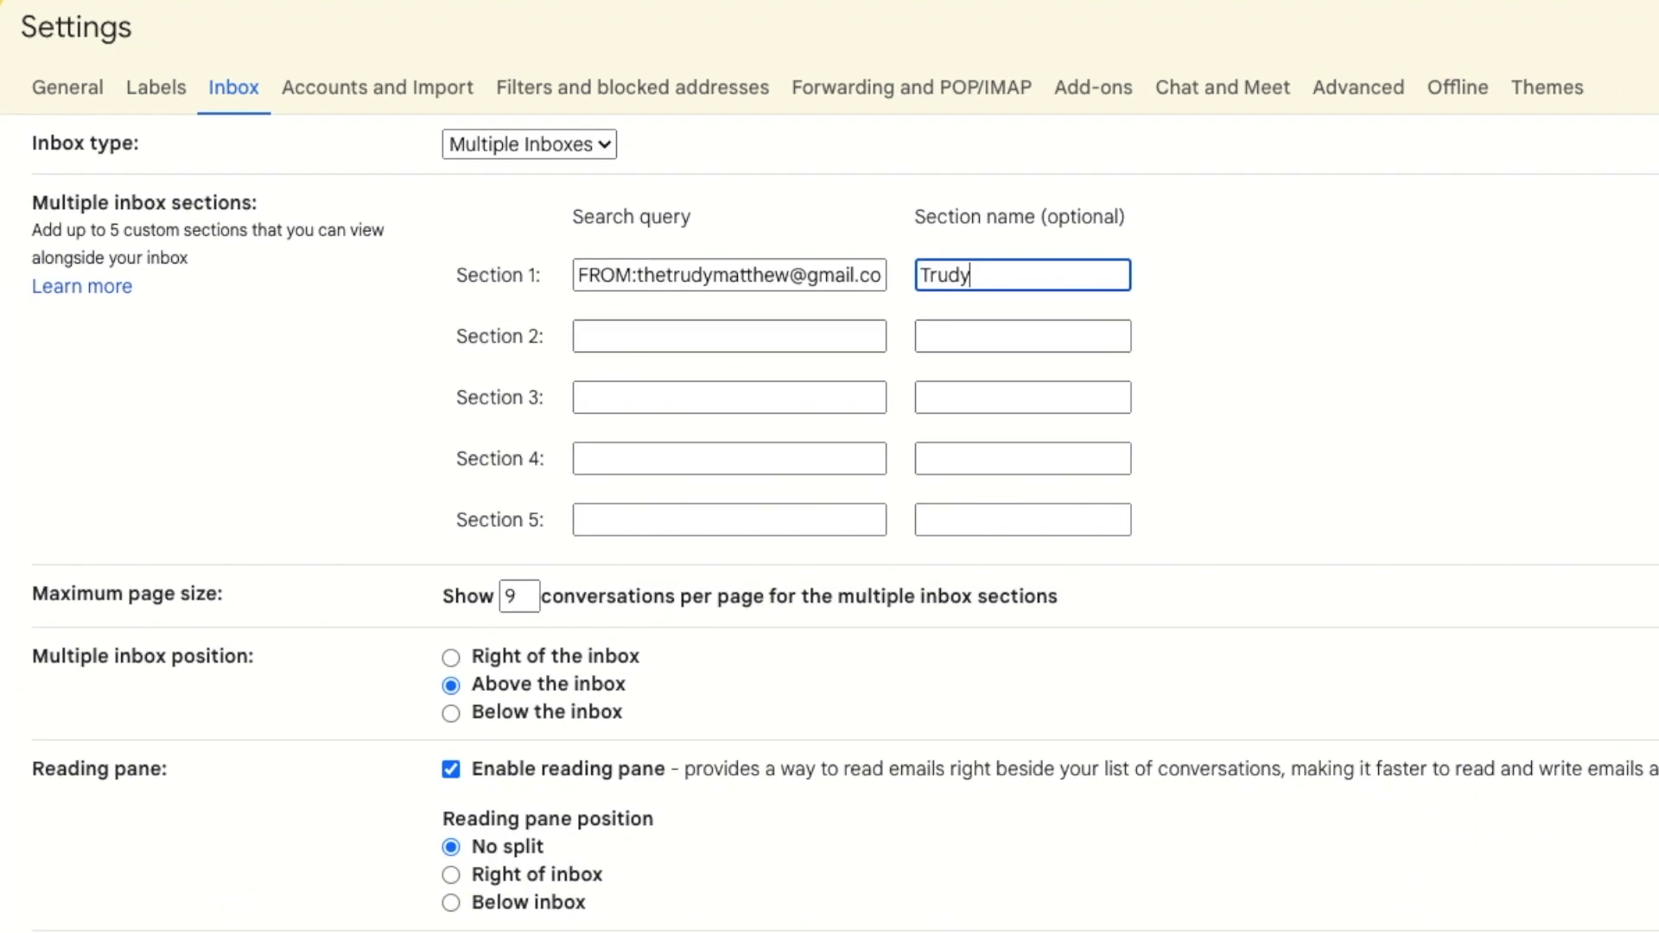
scroll(829, 518, "down", 5)
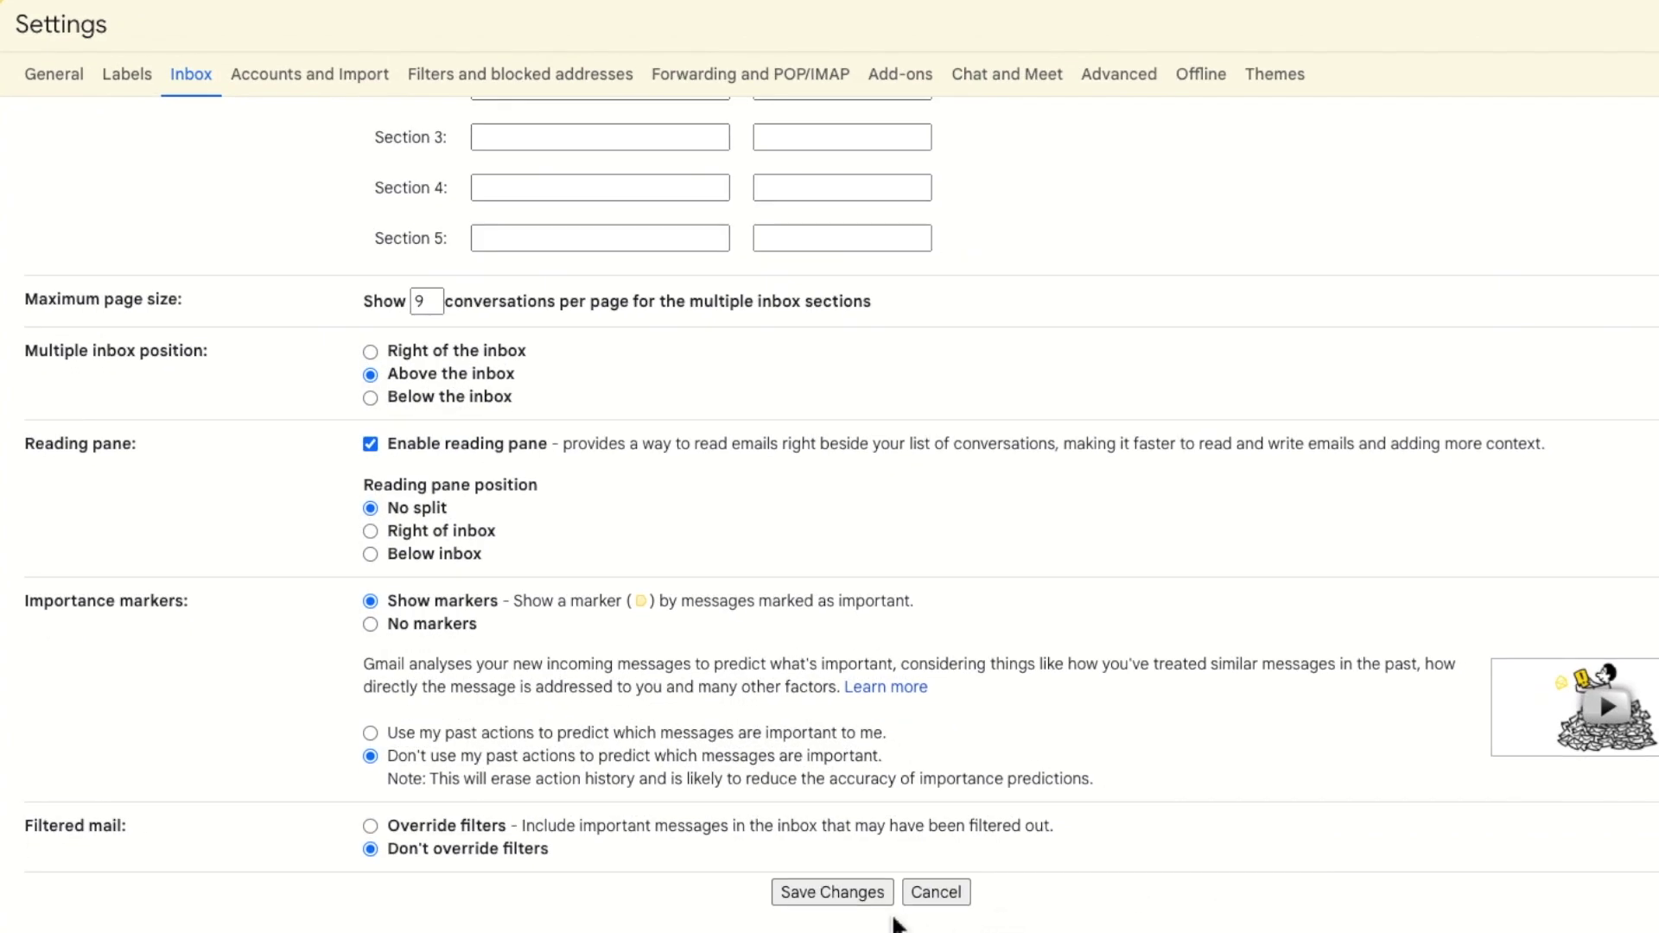
left_click(832, 893)
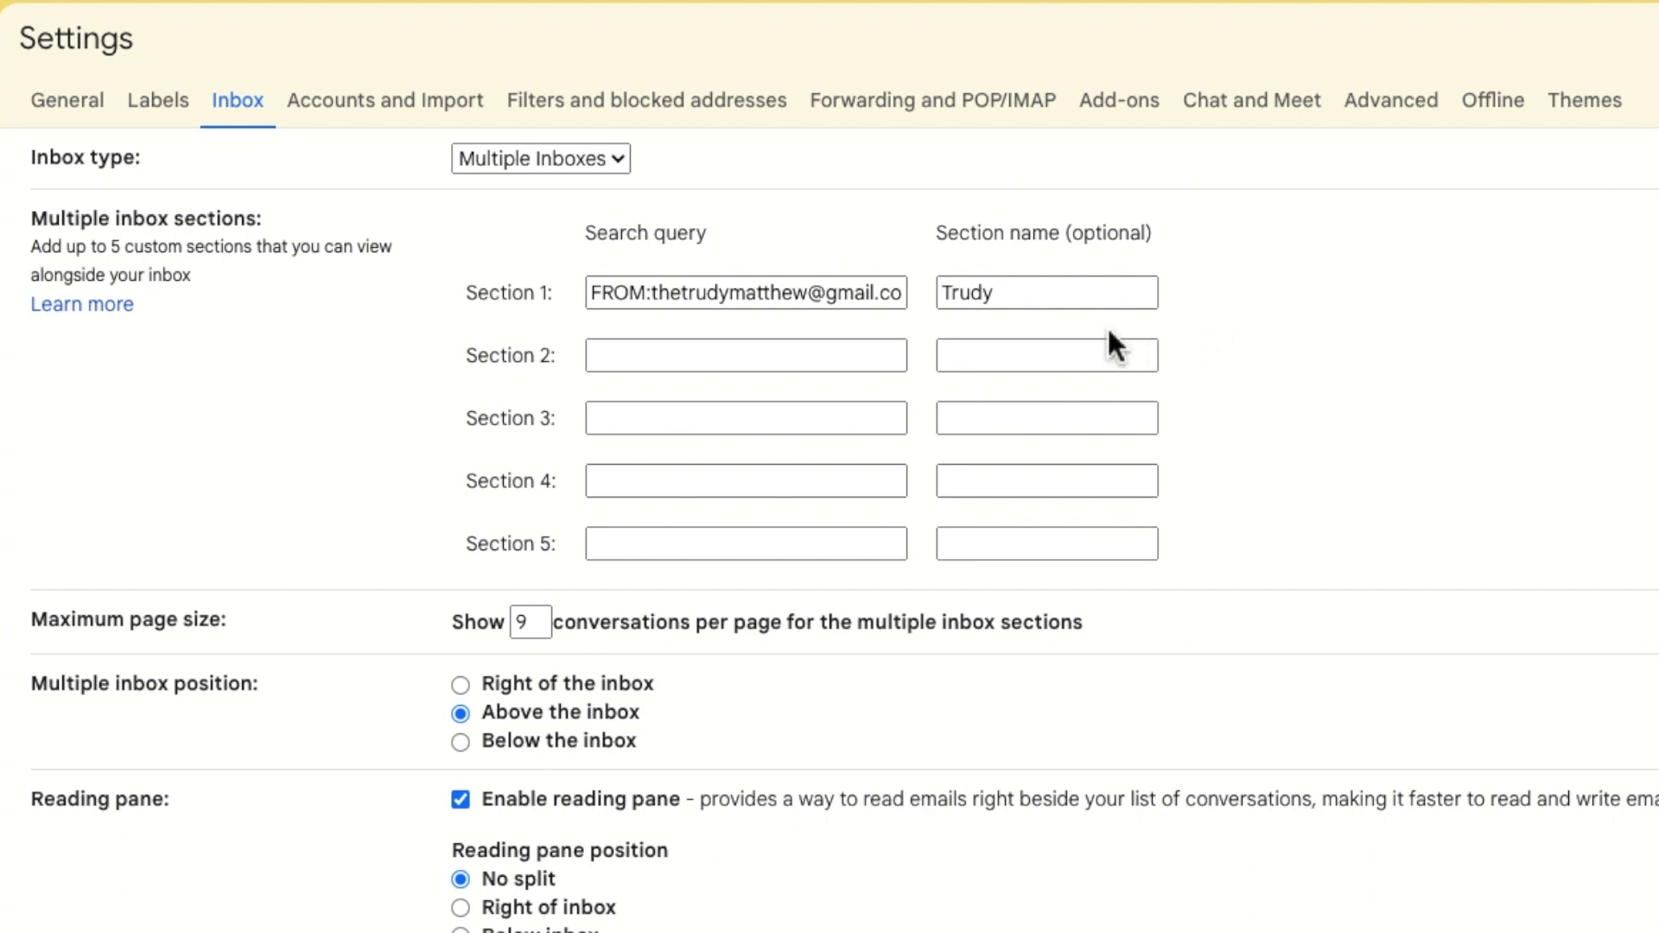
Set Section 2 to is:important named Important and Section 3 to is:FAMILY named Family.
left_click(887, 358)
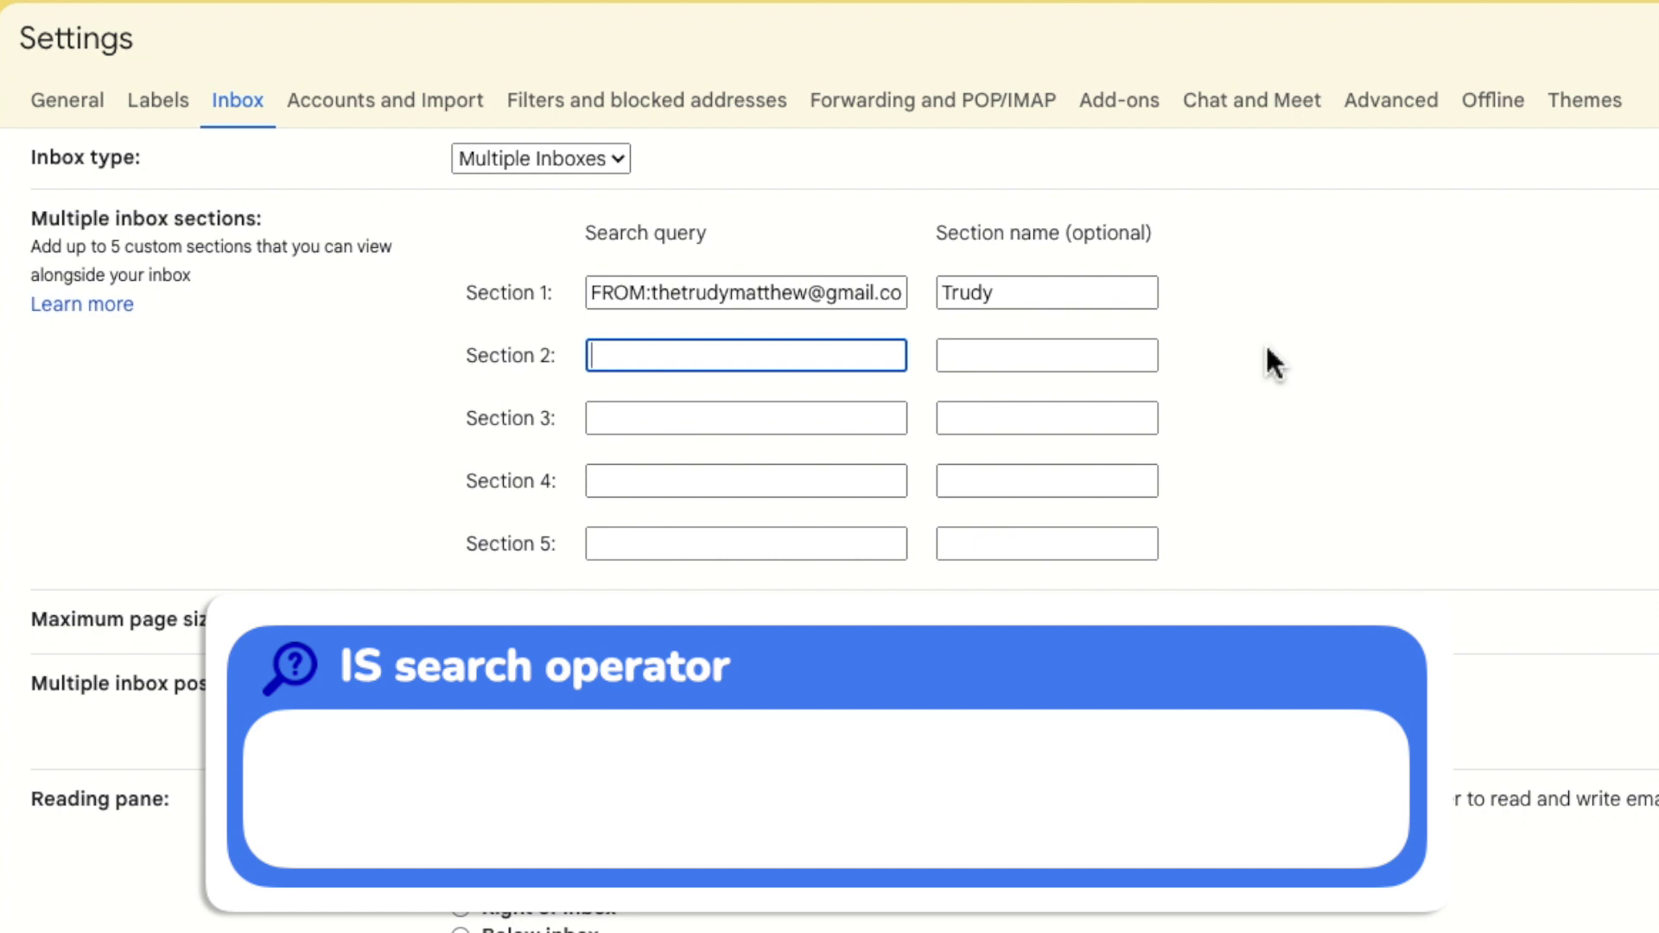
type("is")
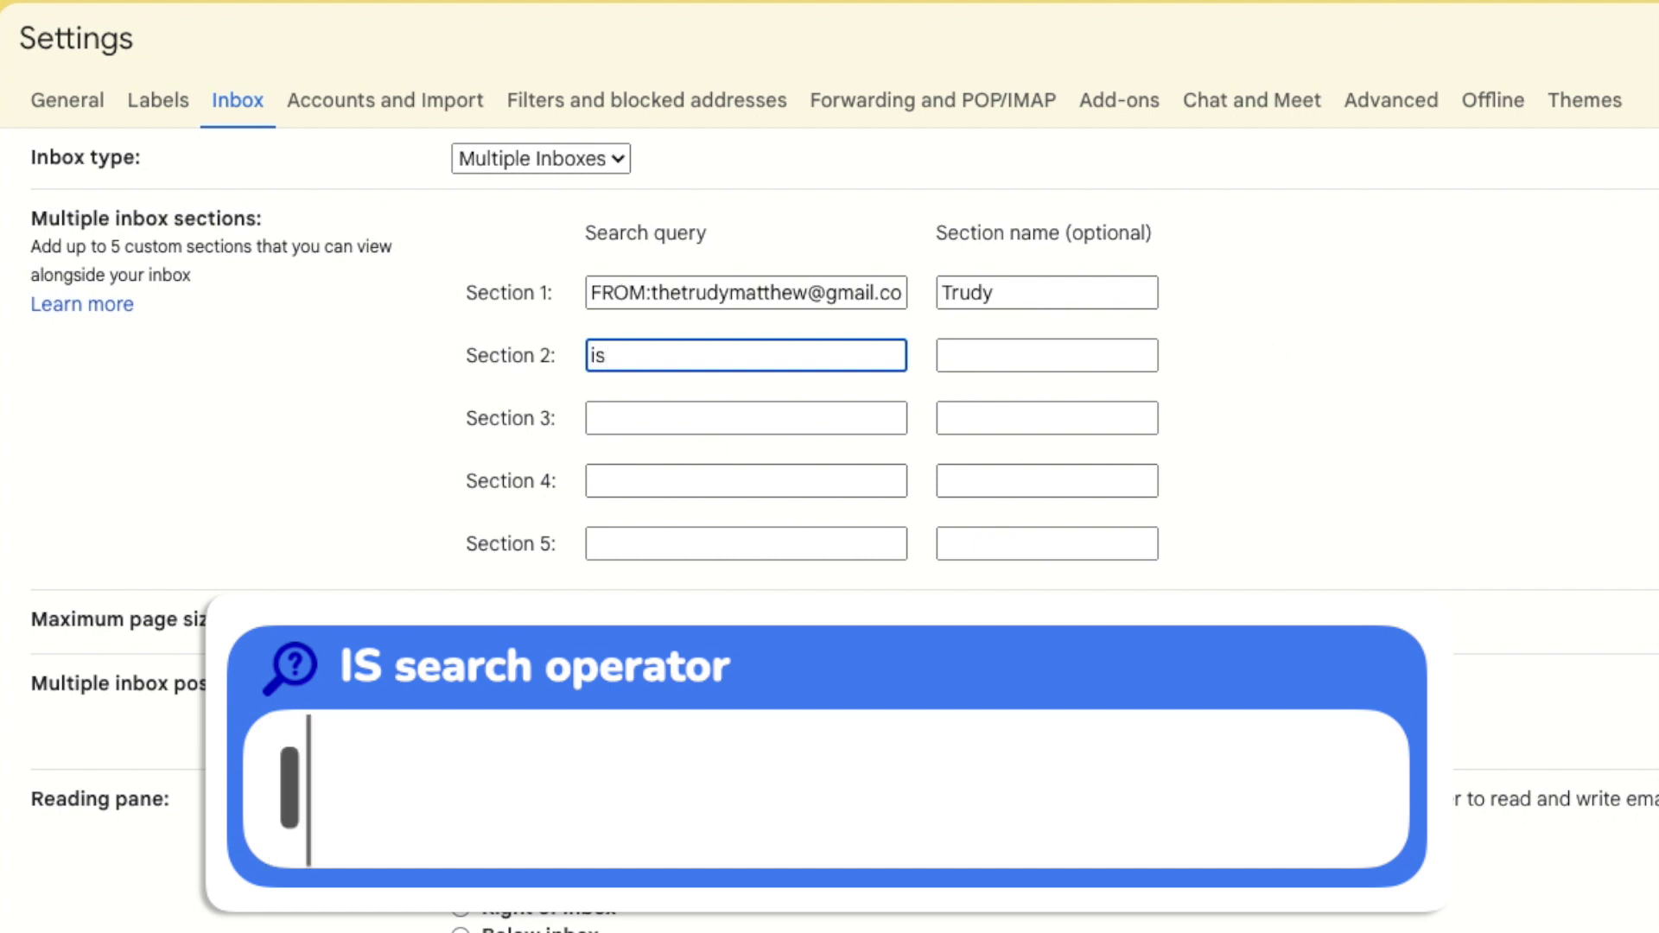
type(":")
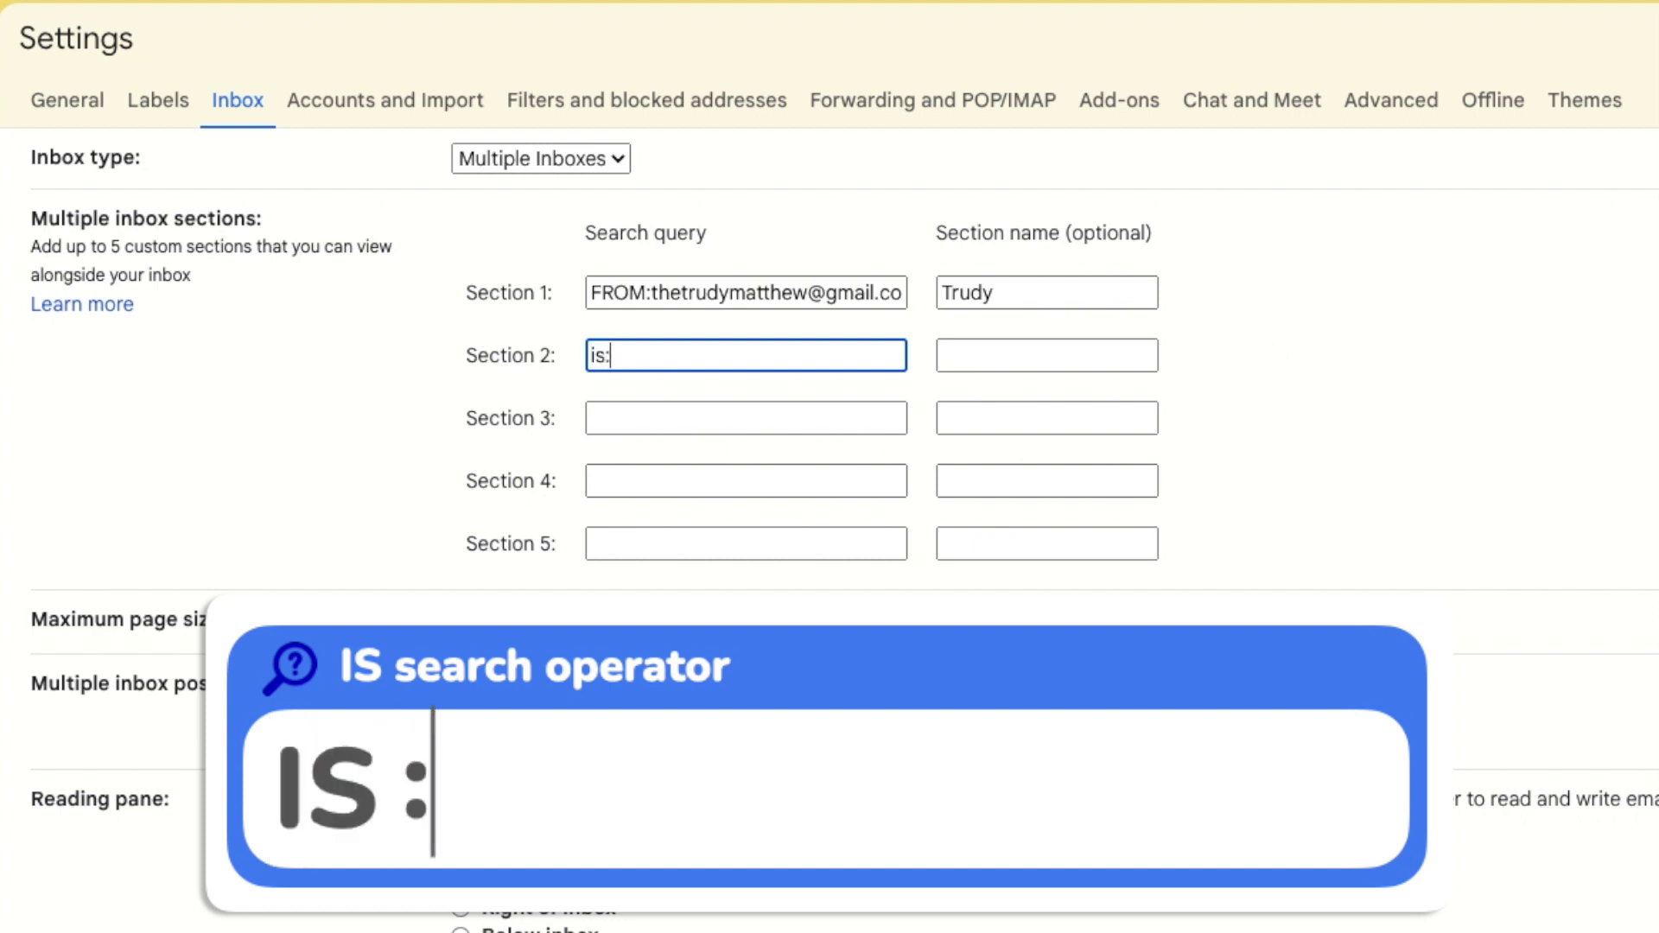
type("important")
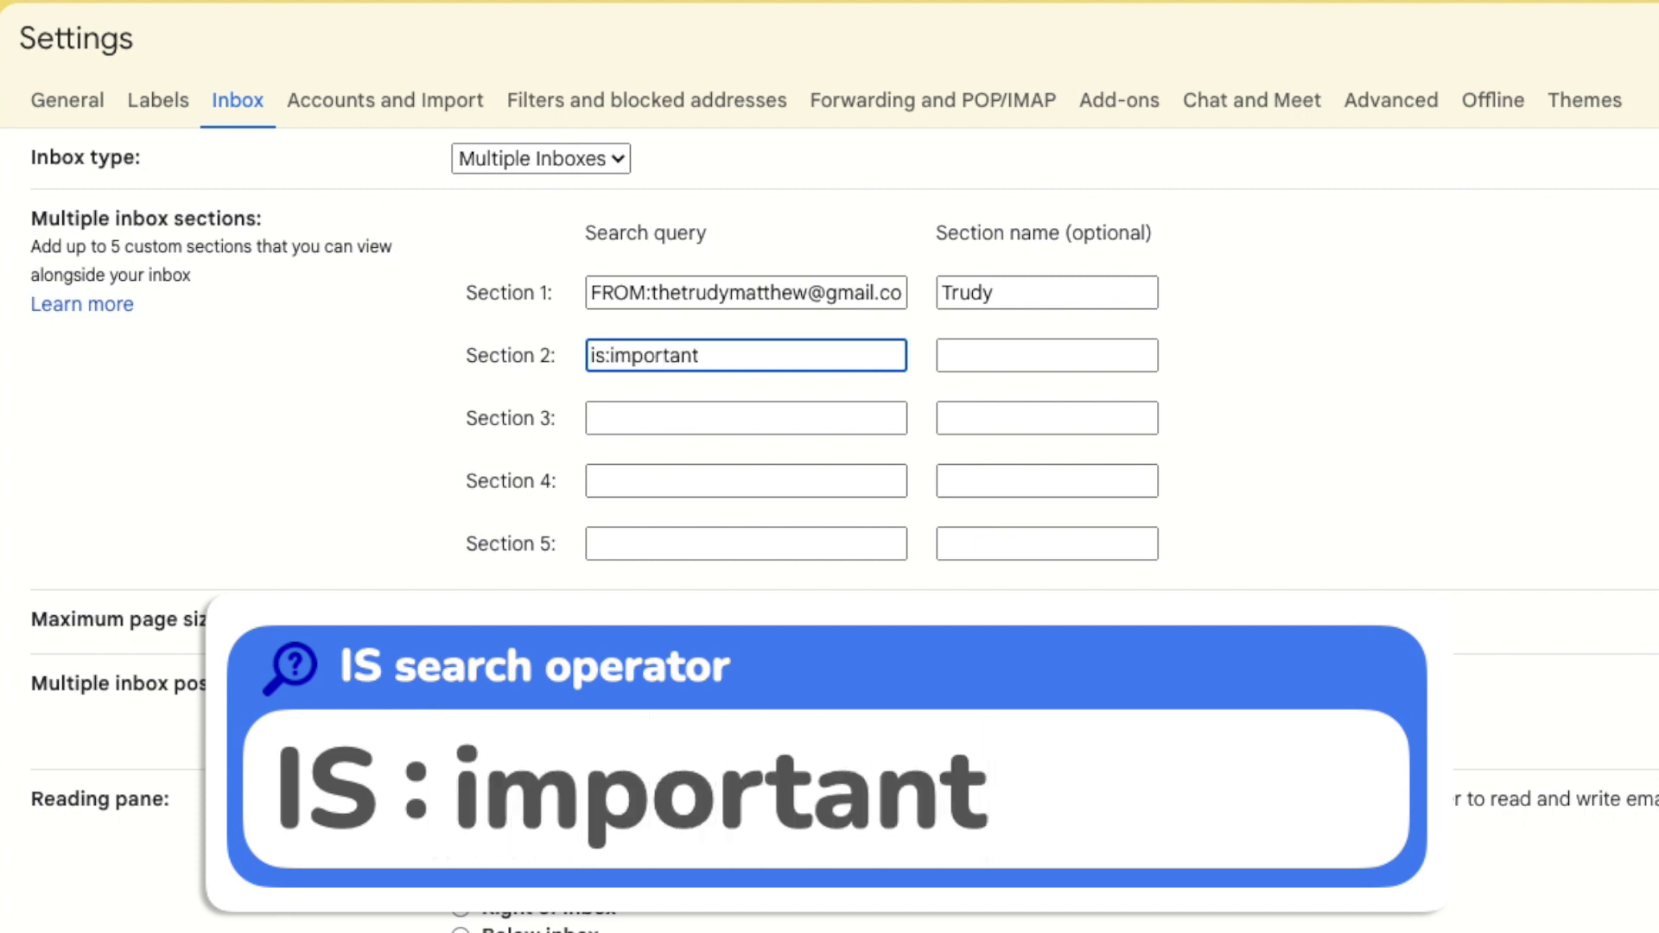
left_click(1047, 355)
type("Important")
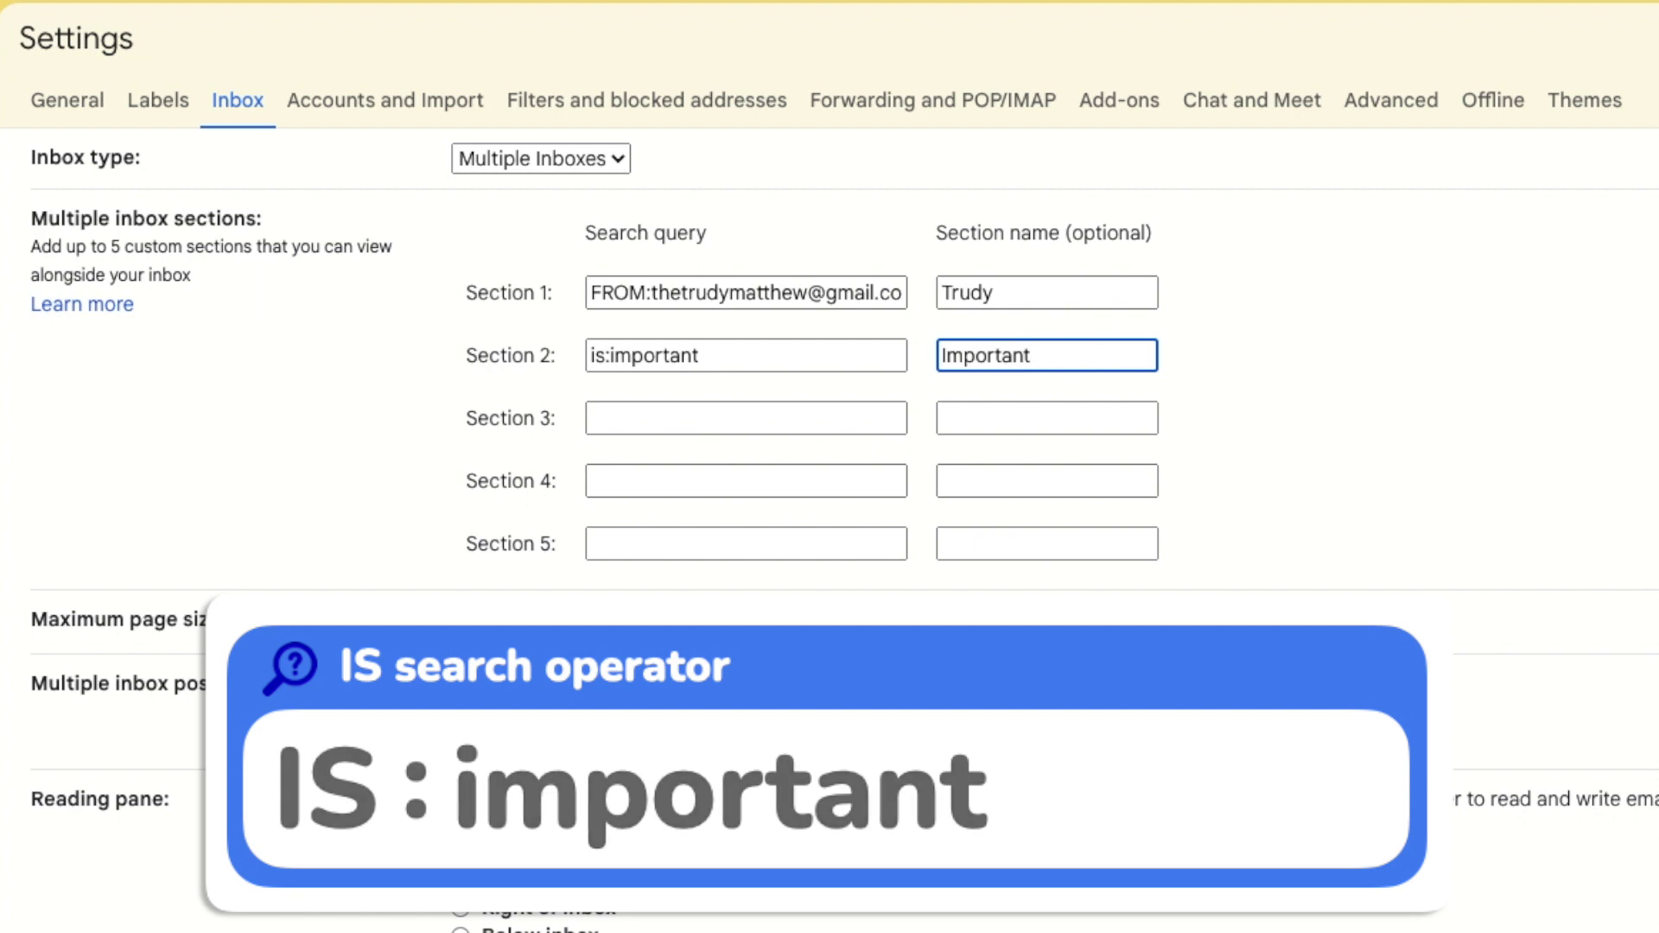
left_click(746, 418)
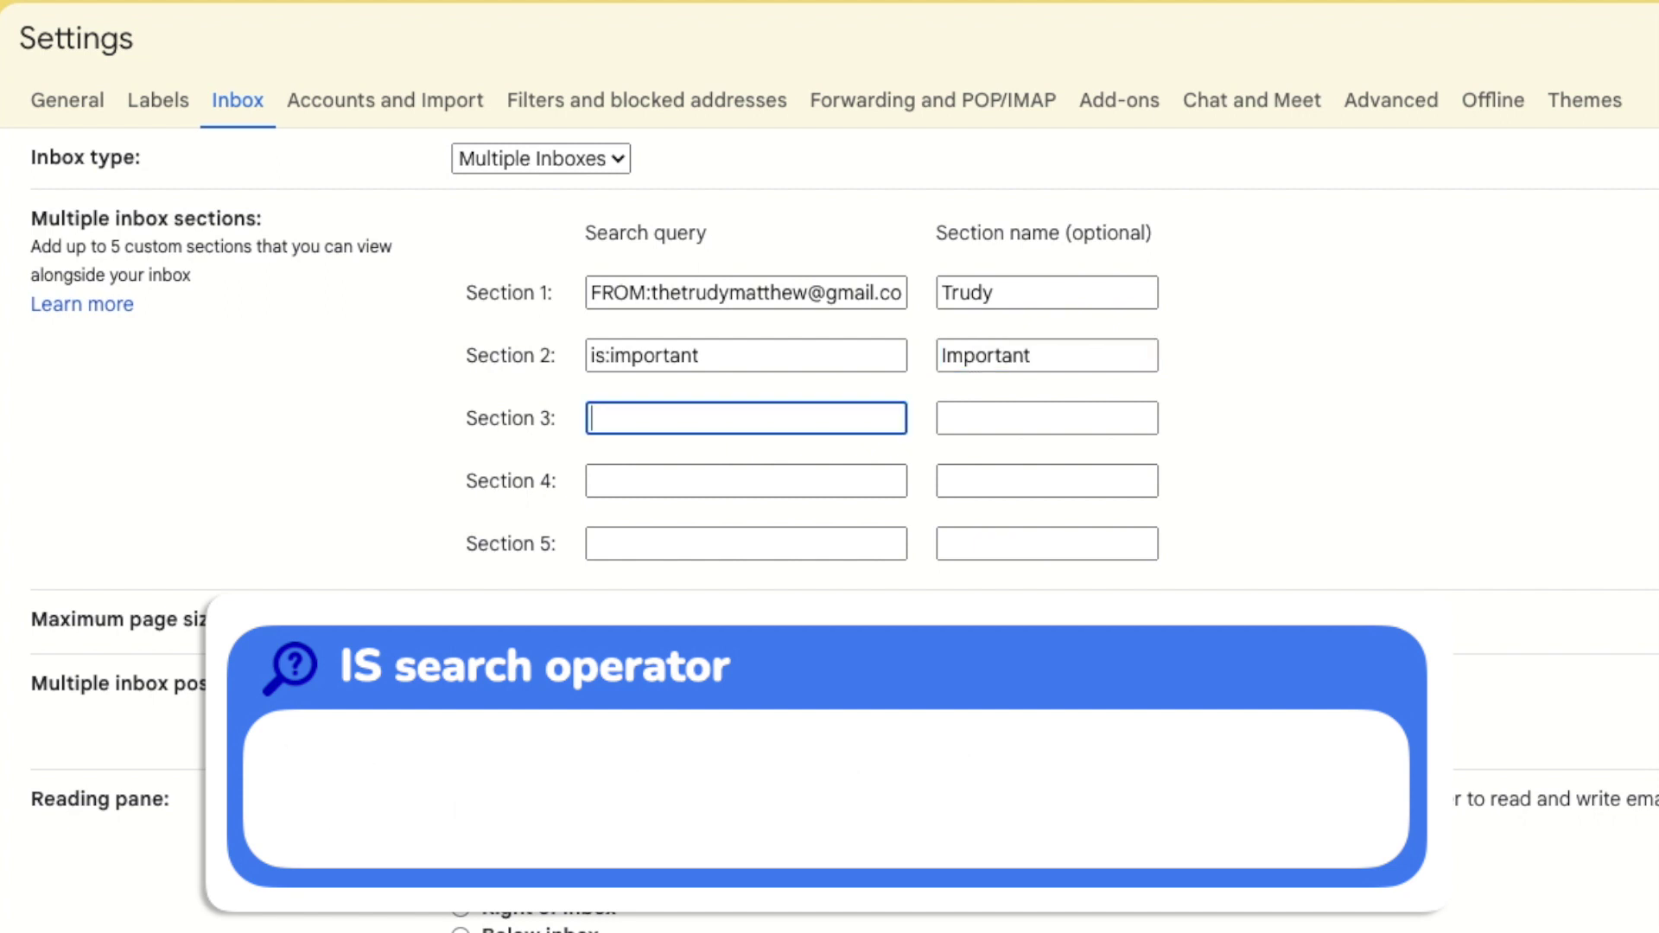
type("is")
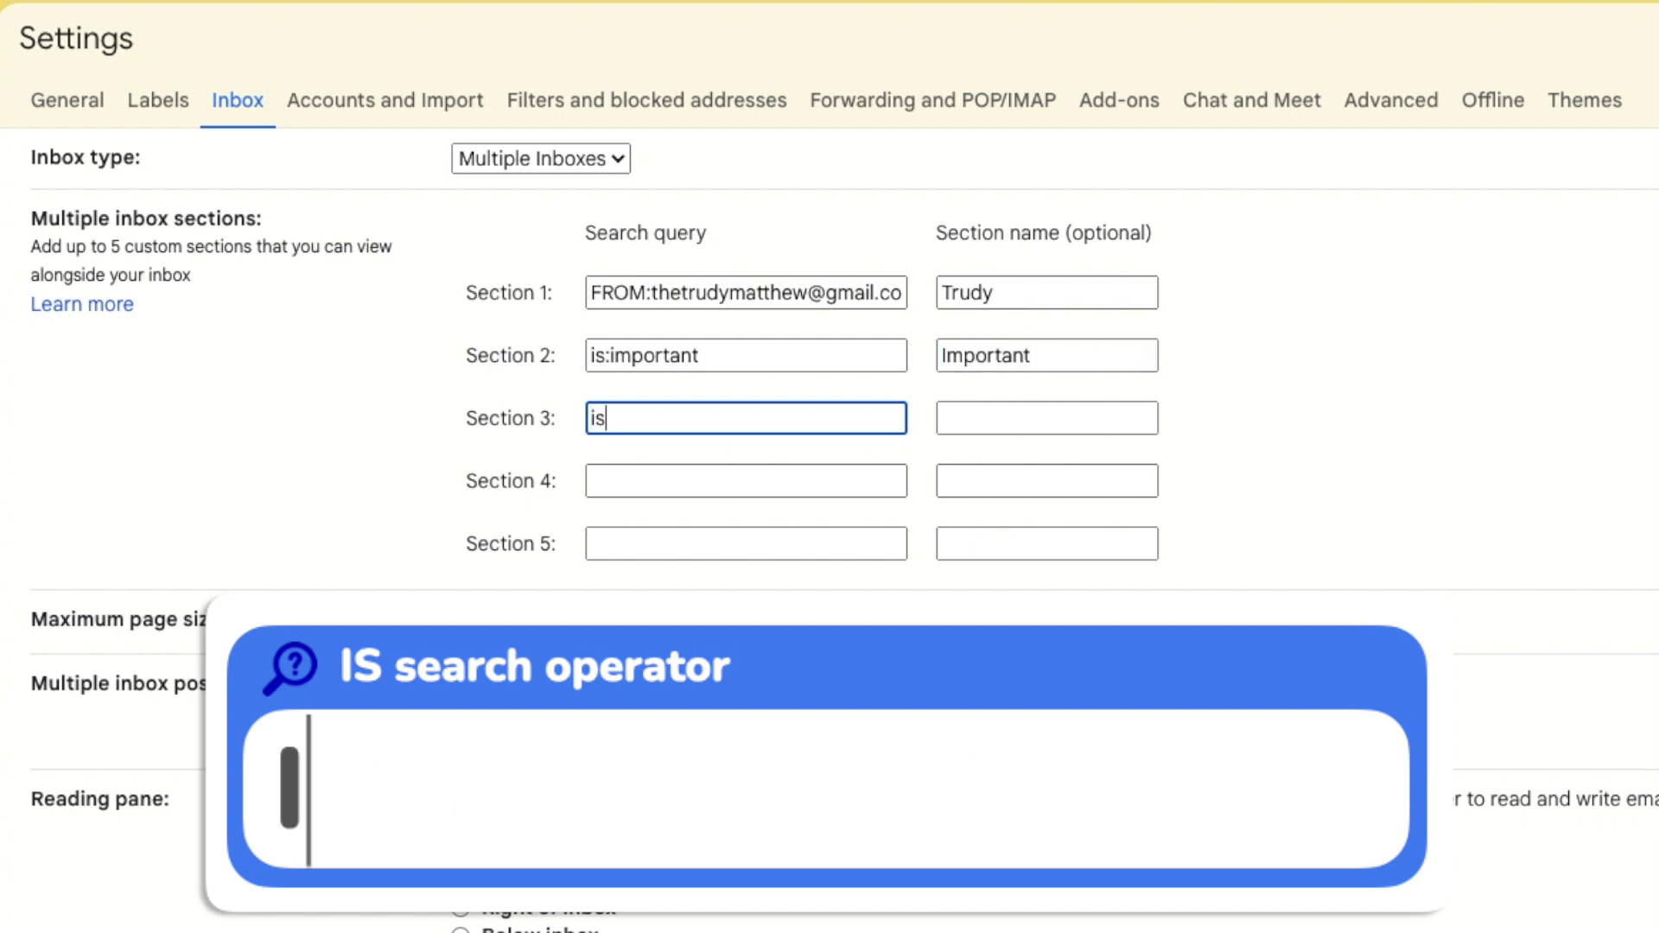
type(":")
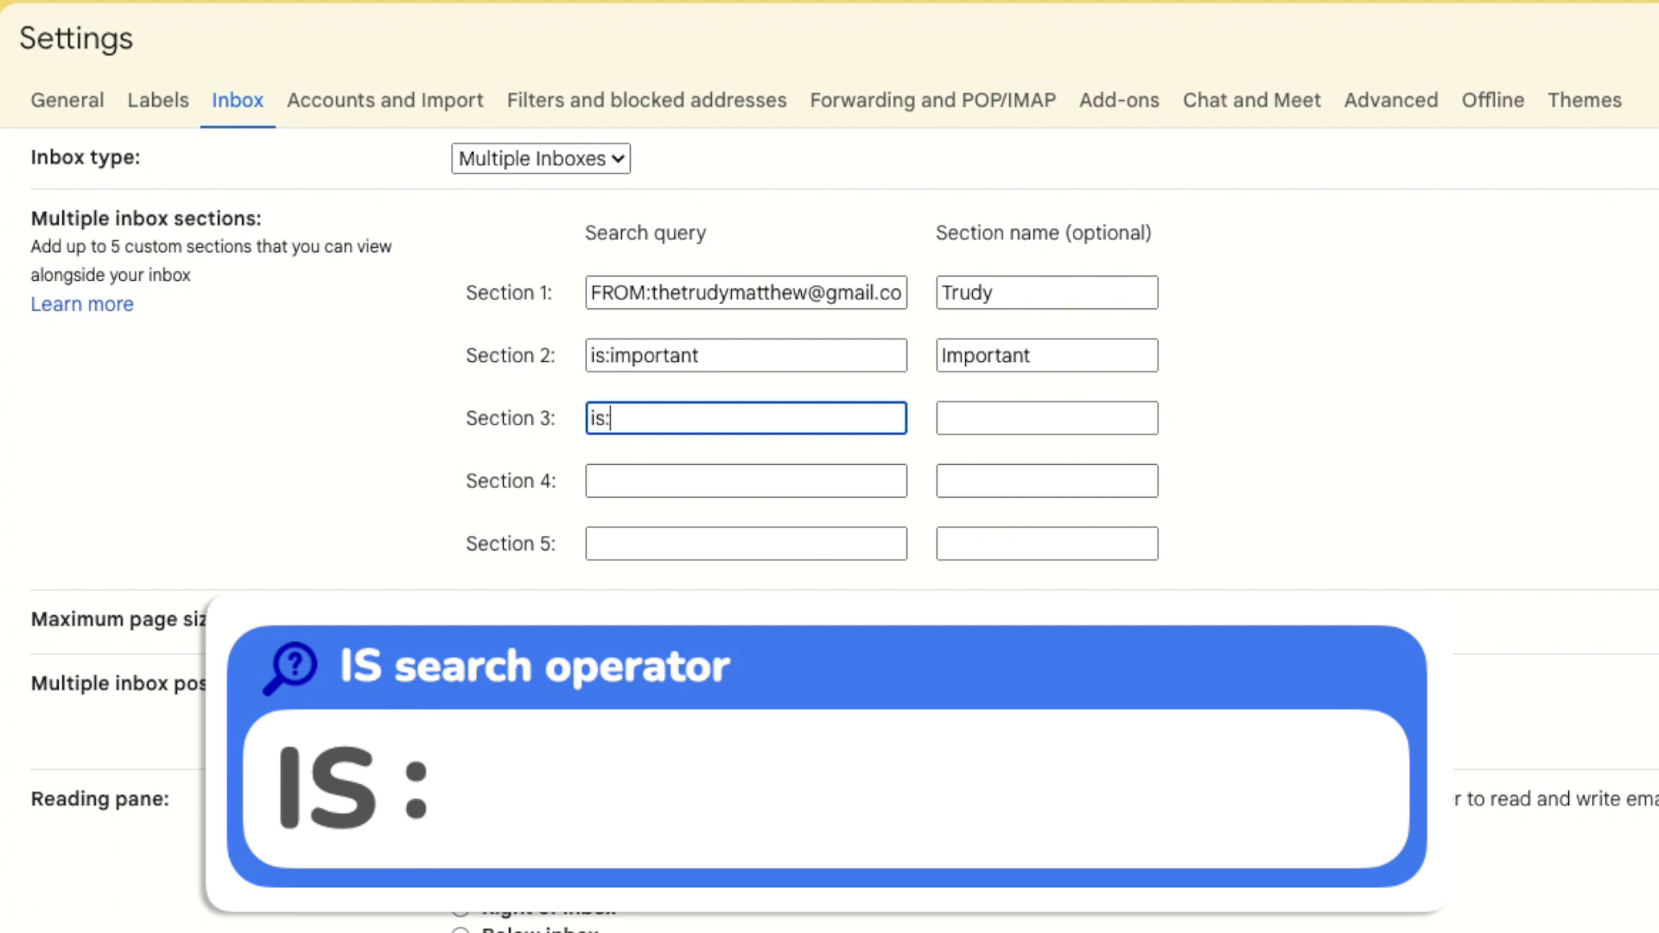
type("FAMILY")
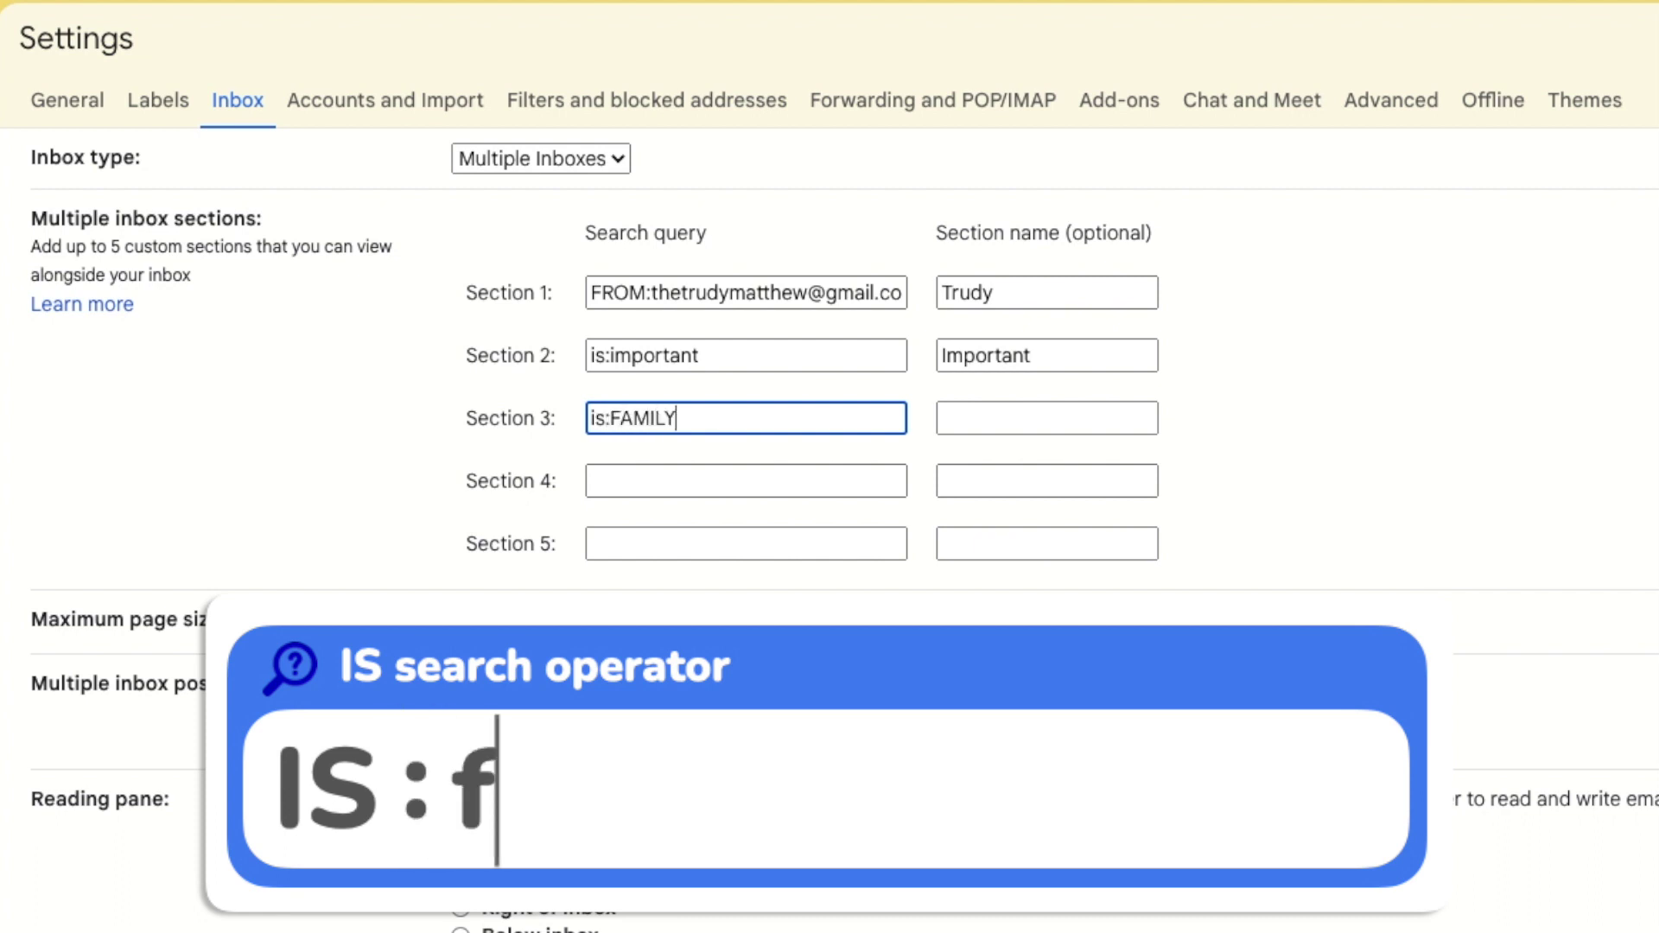
left_click(968, 418)
type("Family")
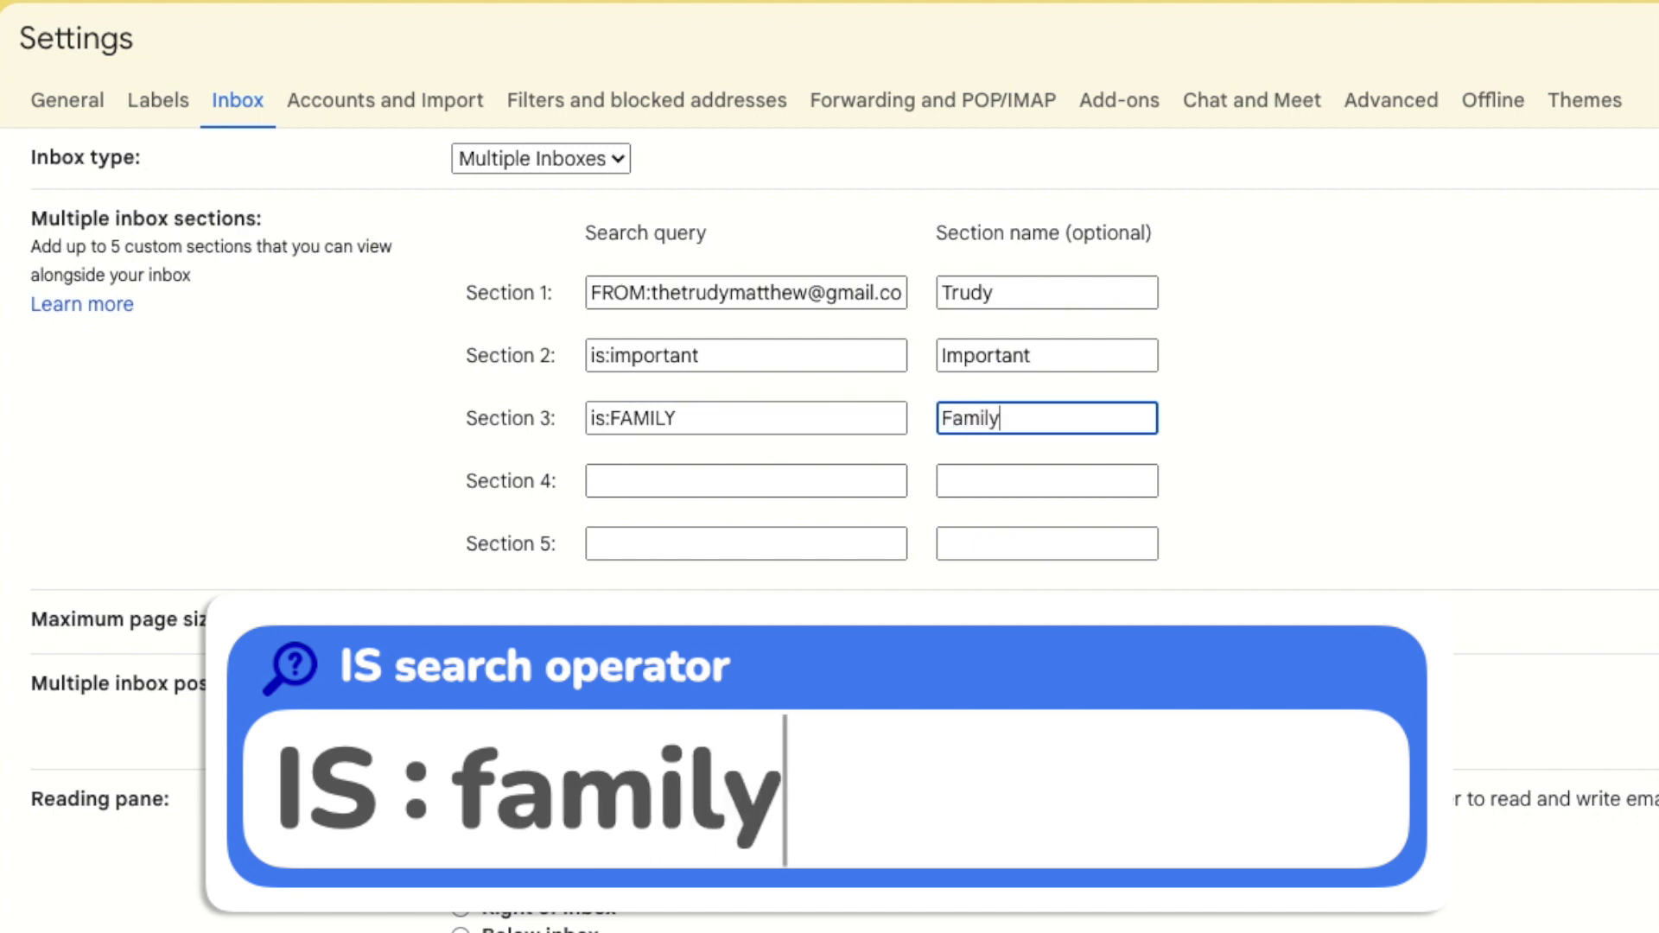
Set Section 4 to has:attachment named Attachments and Section 5 to "Urgent" named Urgent.
left_click(745, 481)
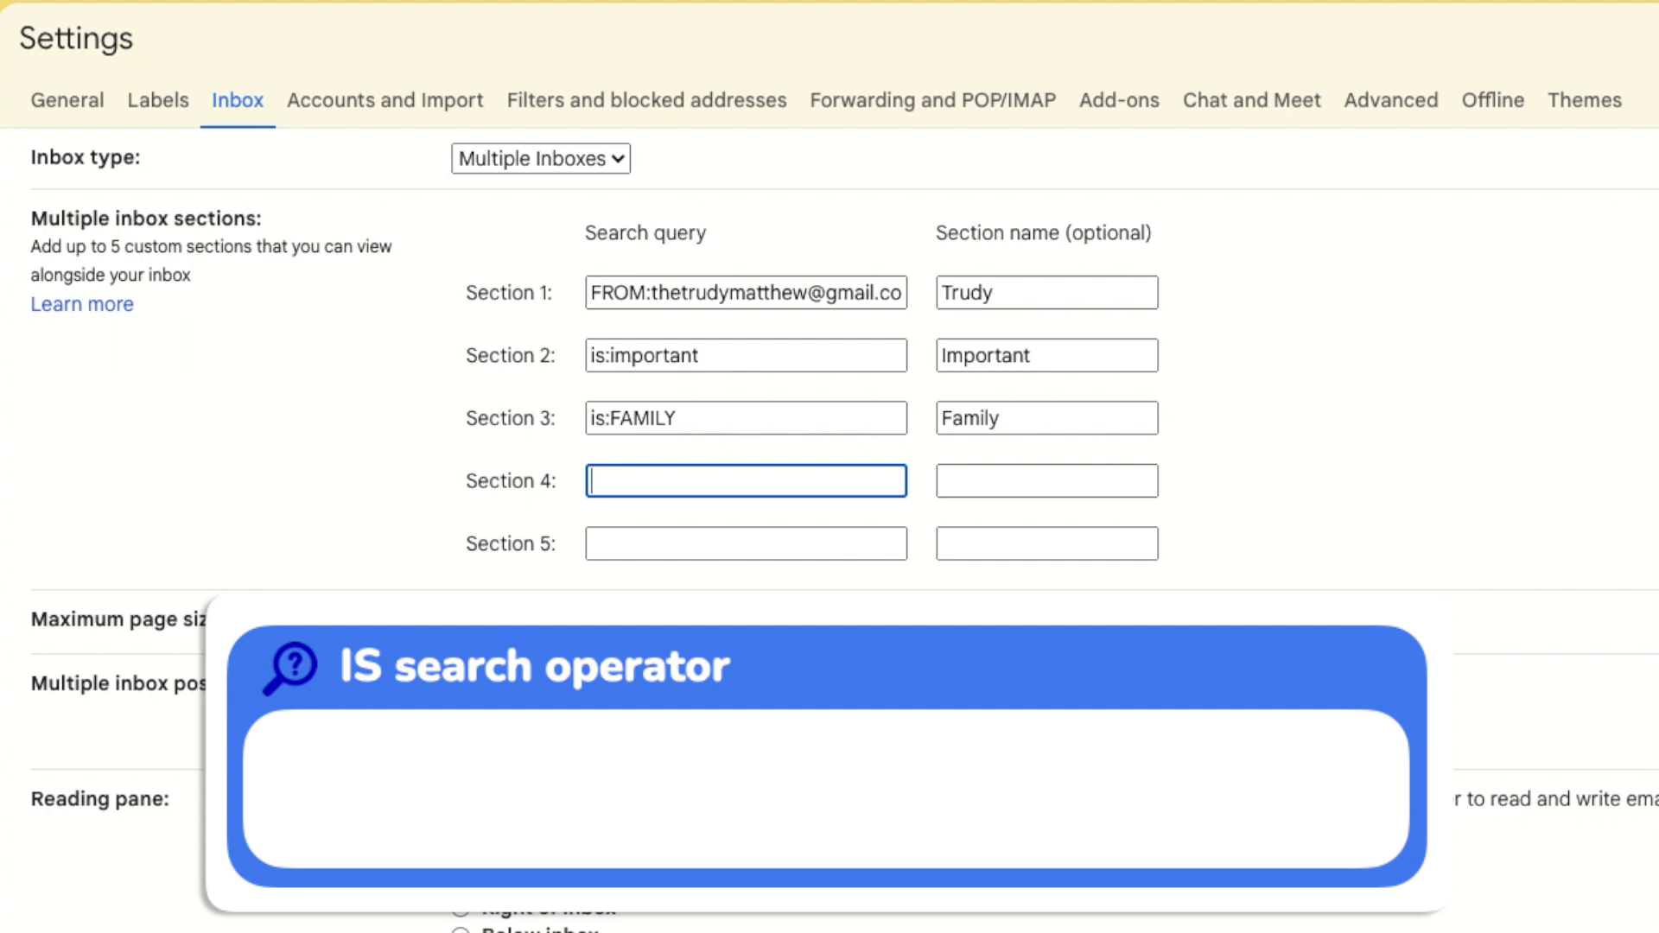
type("has:")
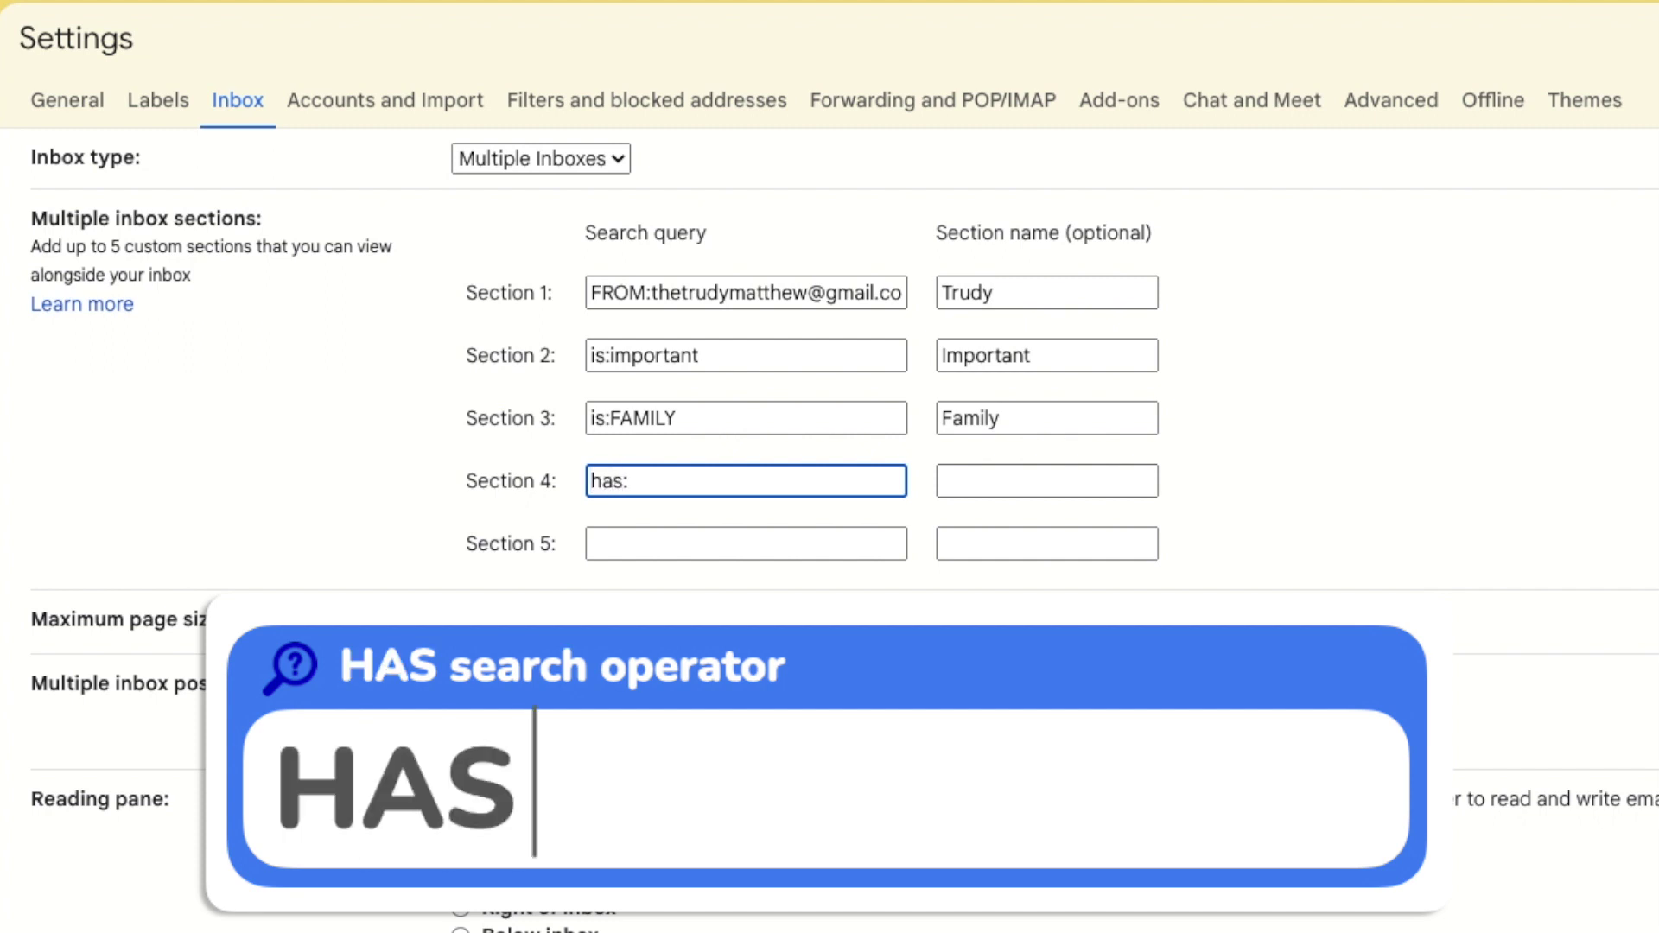
type("attachment")
key("Tab")
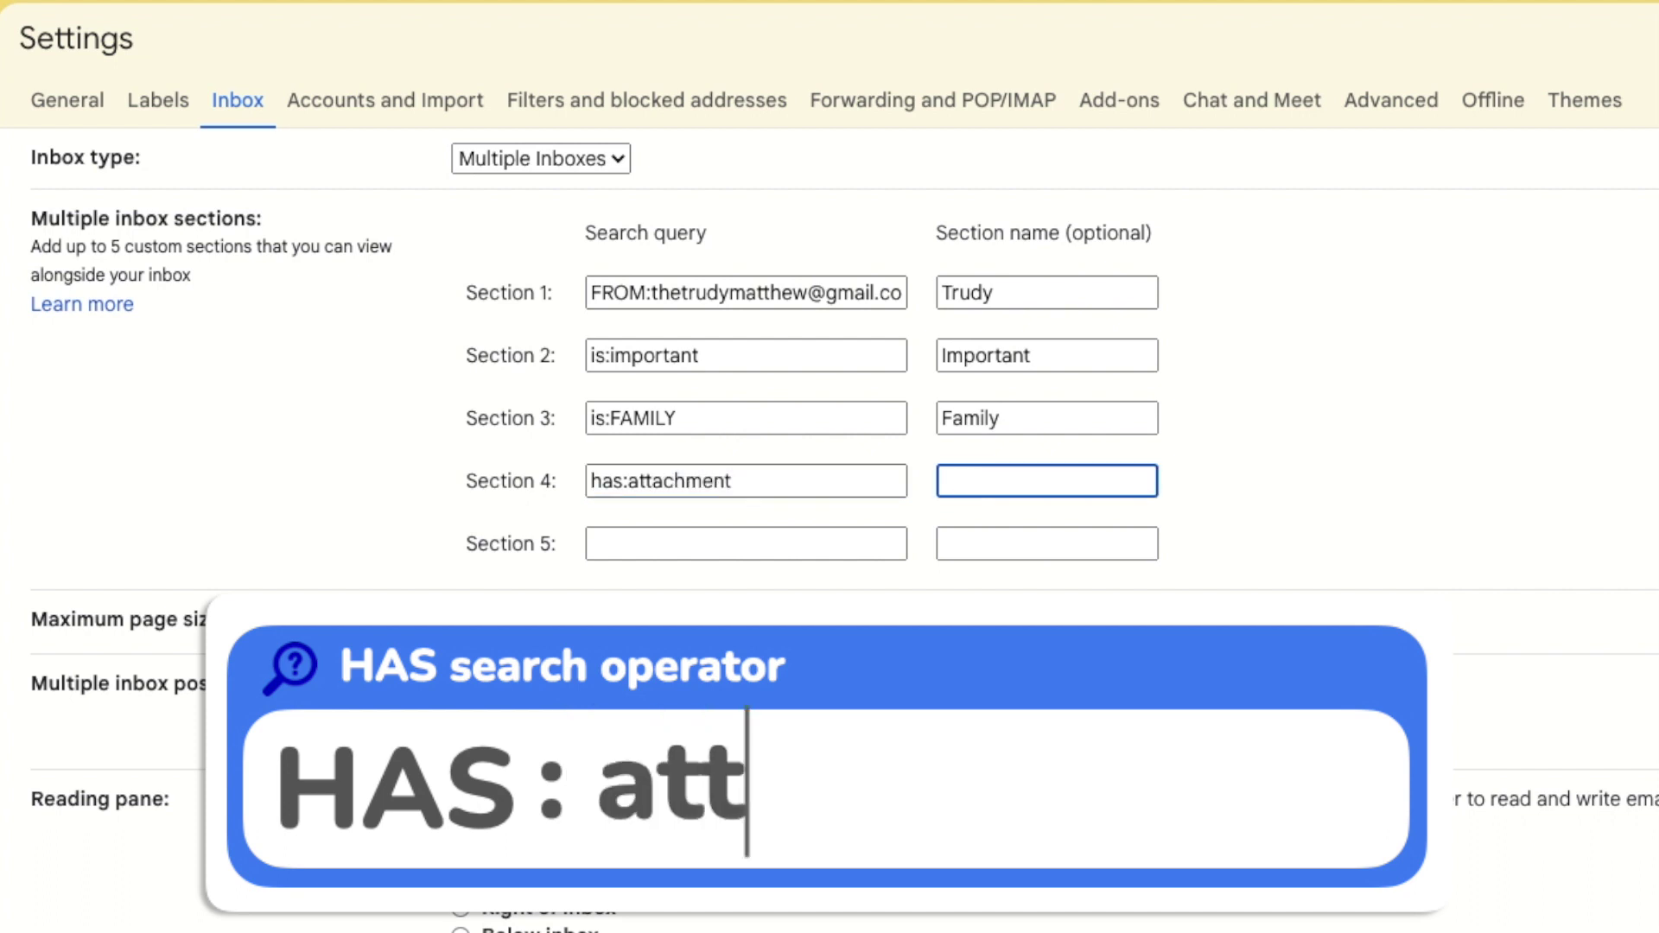
type("Attachments")
key("Tab")
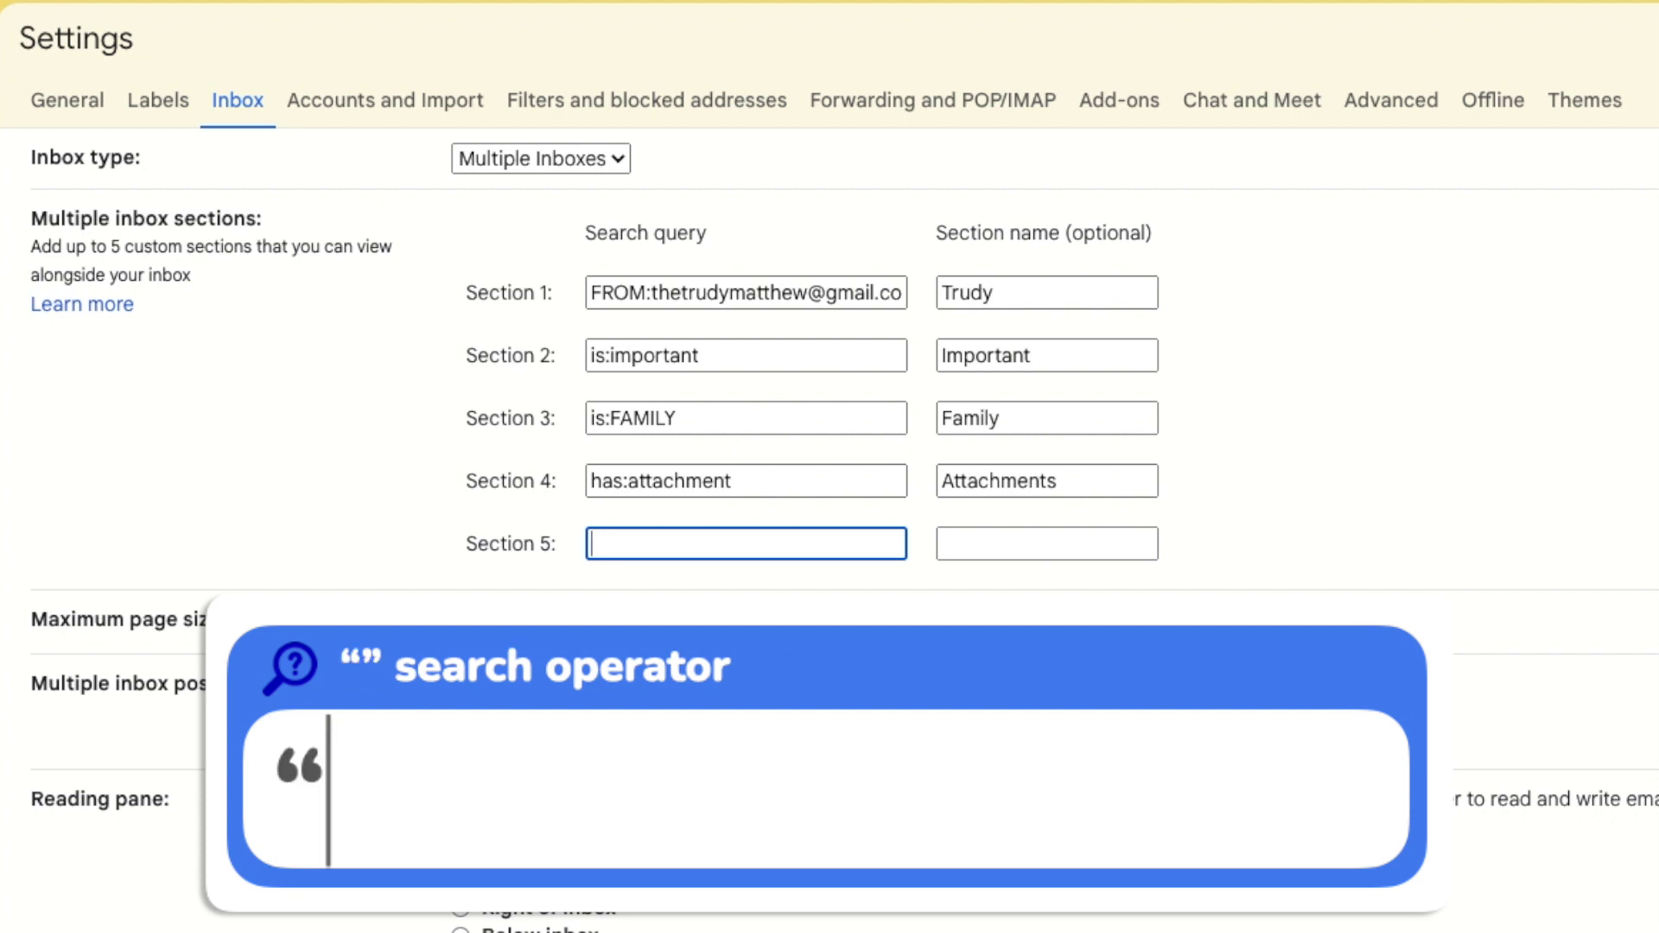
type("\"Urgent\"")
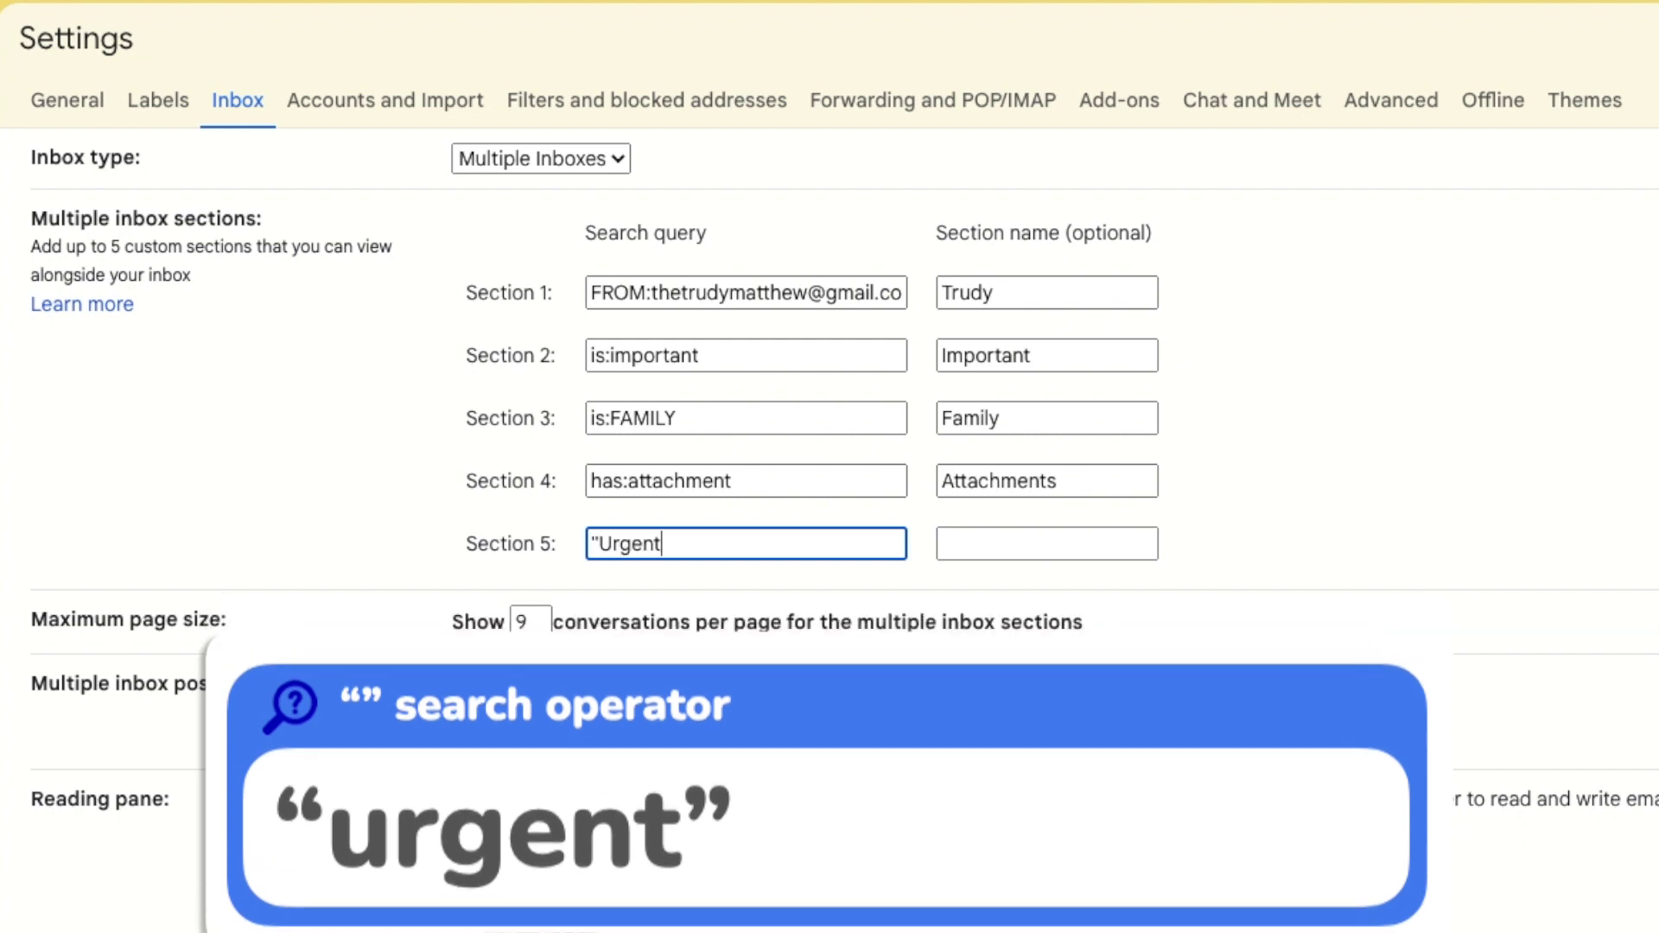
left_click(1046, 544)
type("Urgent")
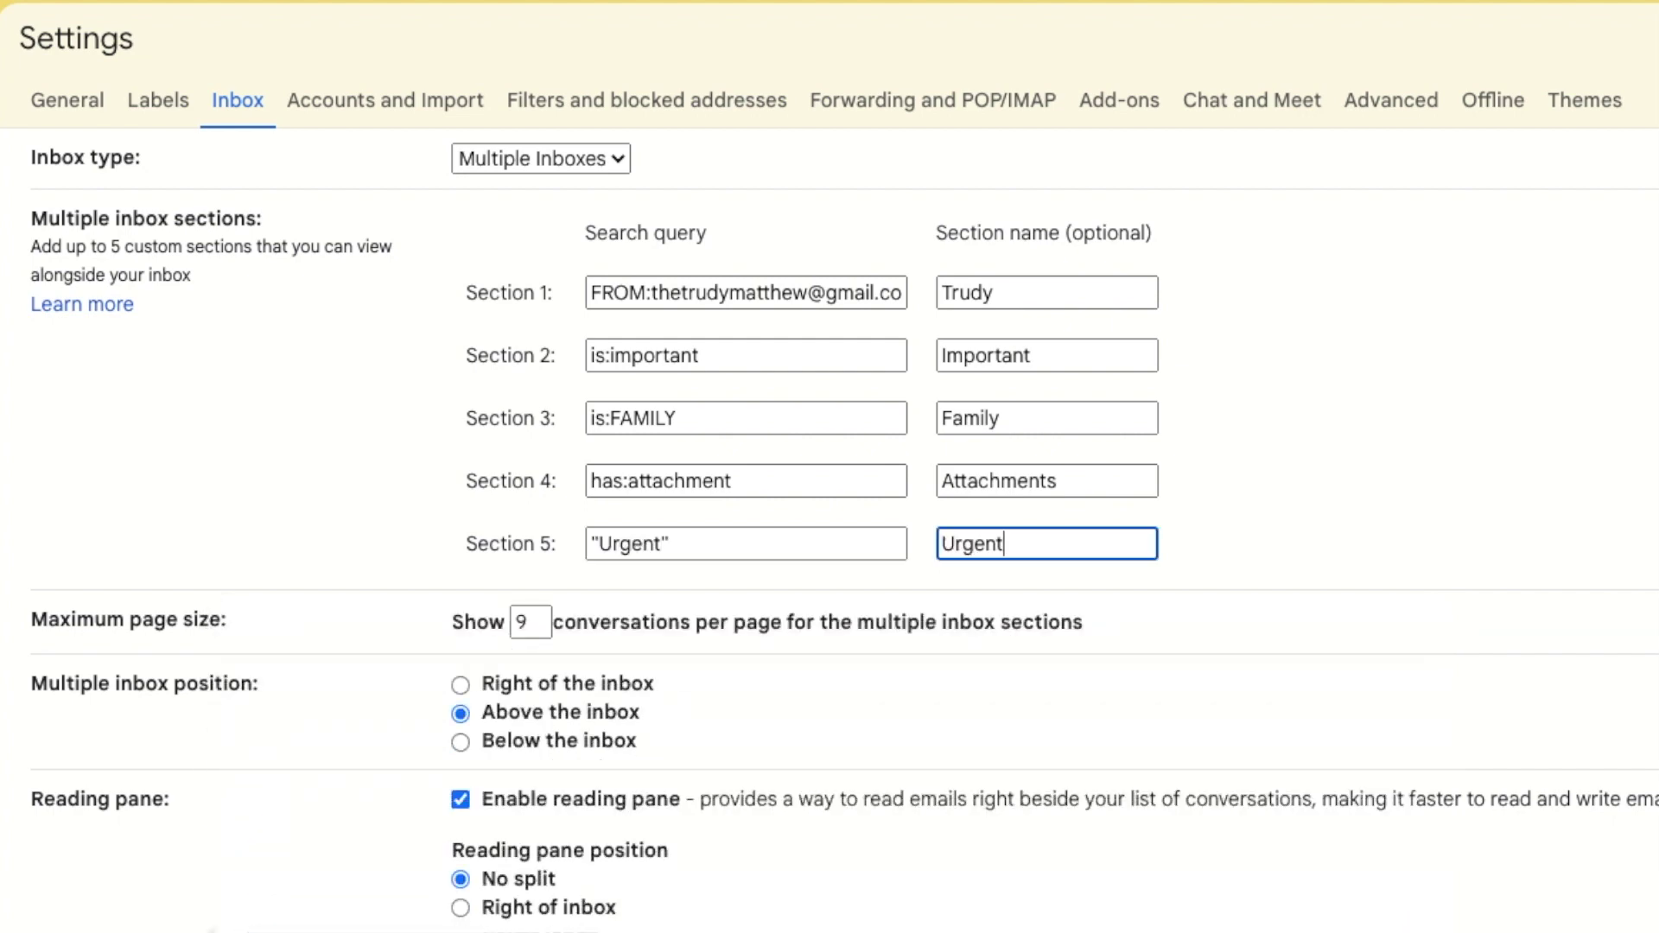
scroll(829, 518, "down", 1)
scroll(1019, 907, "down", 3)
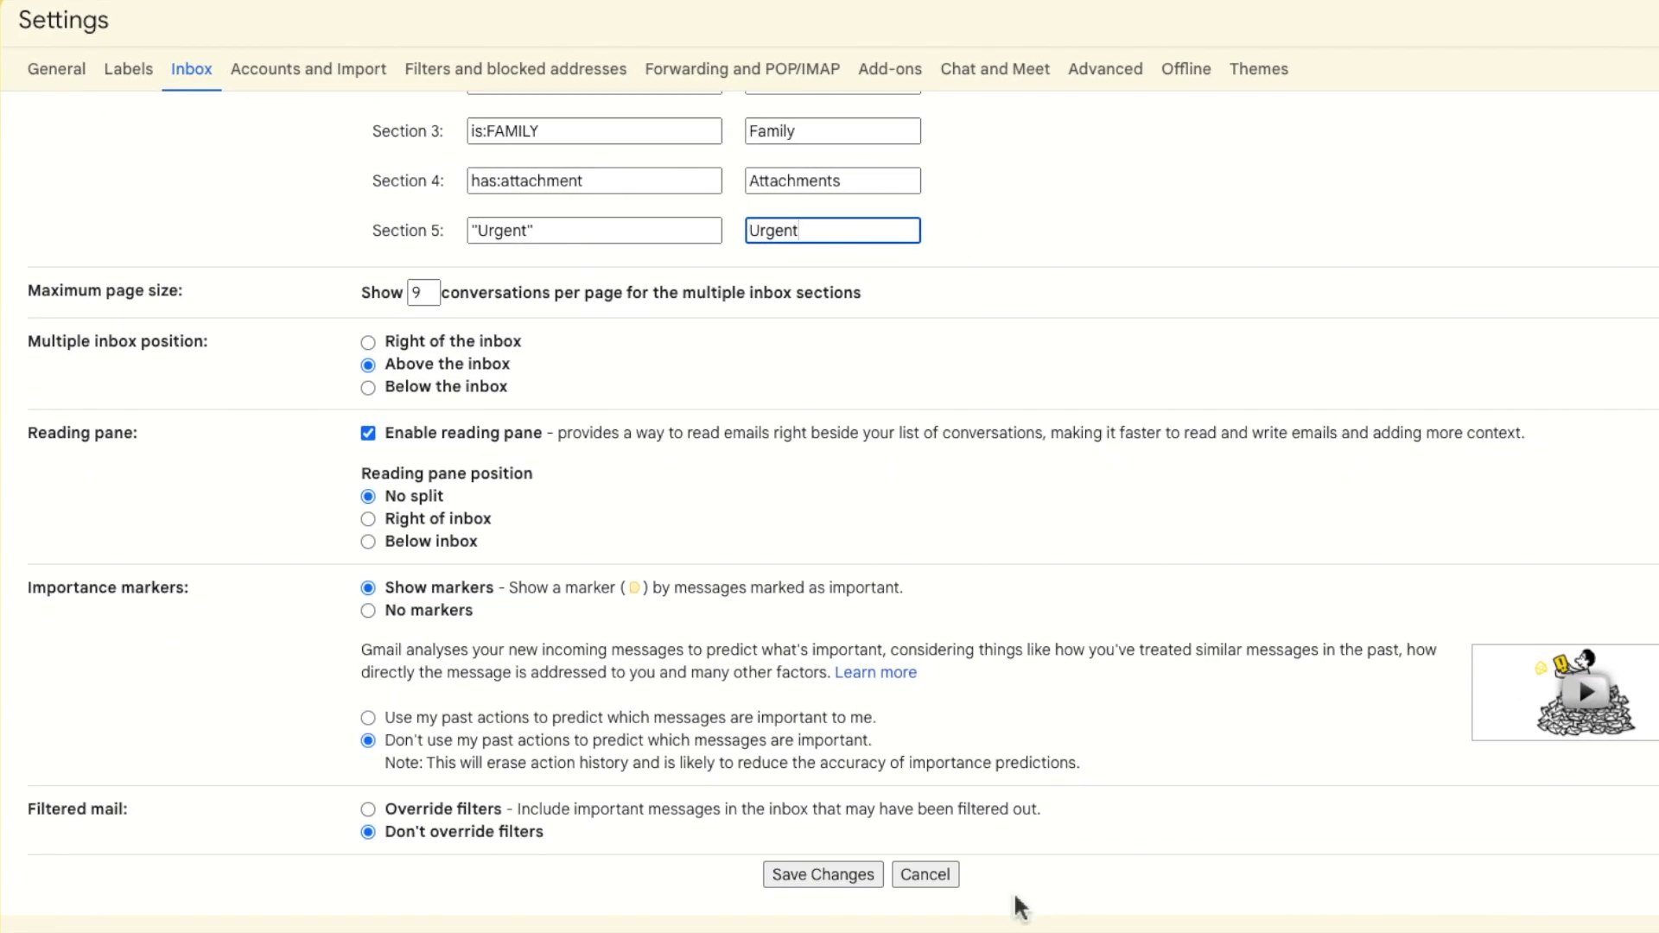
Save the inbox settings and scroll through the five new sections above the main inbox.
left_click(862, 880)
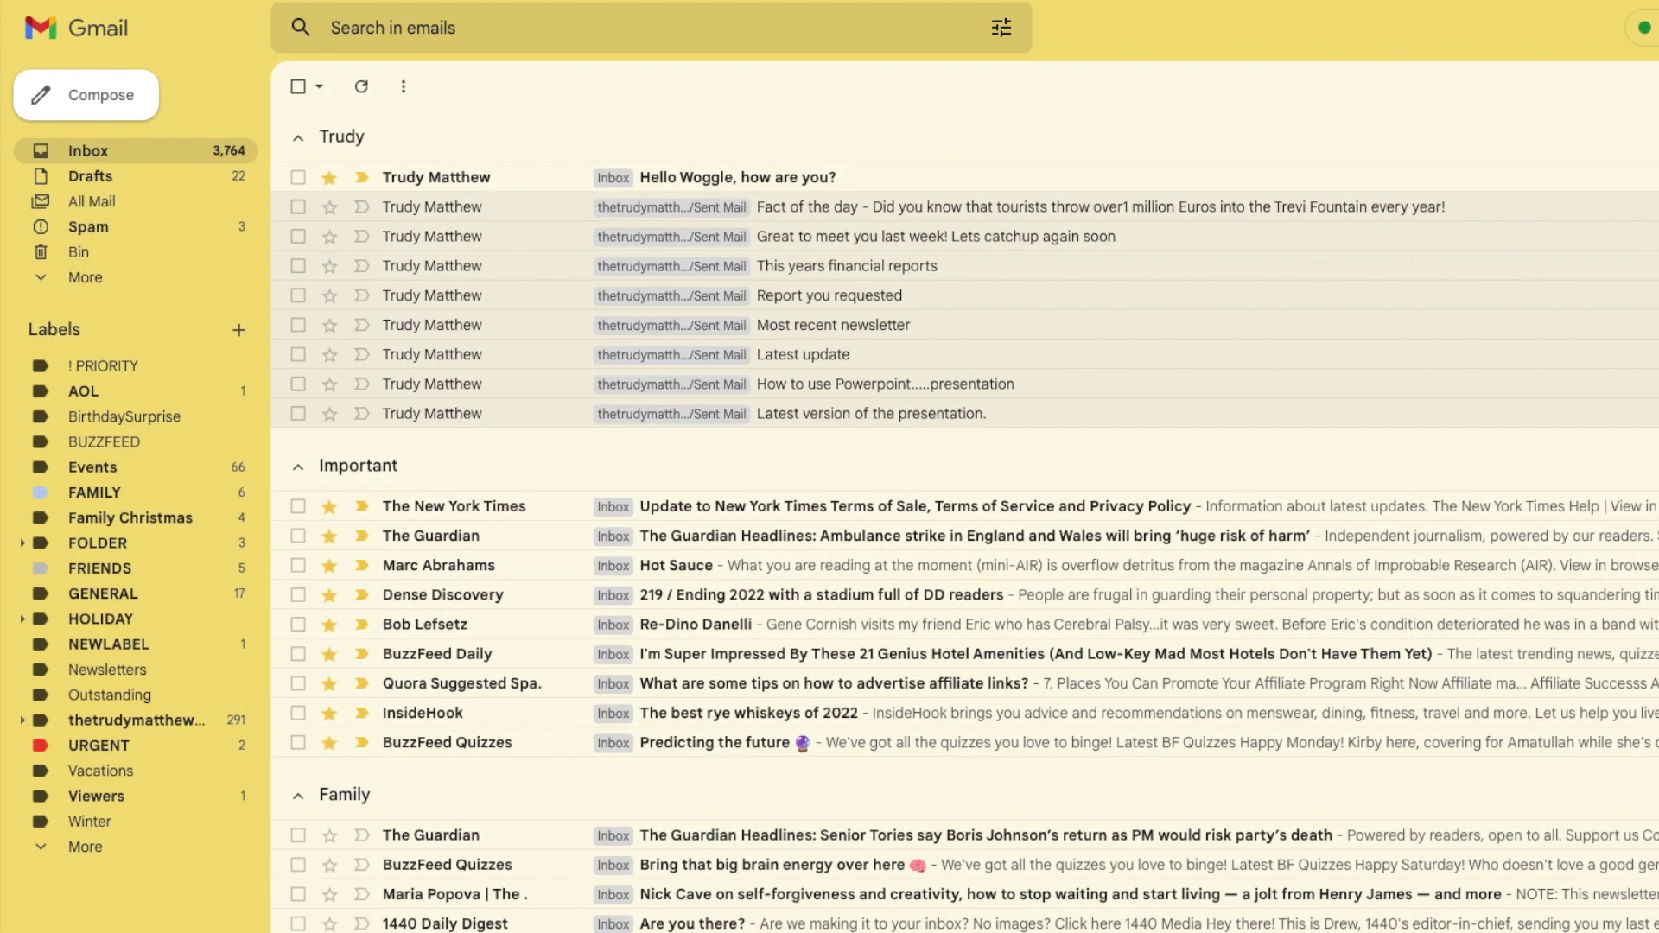
scroll(964, 522, "down", 5)
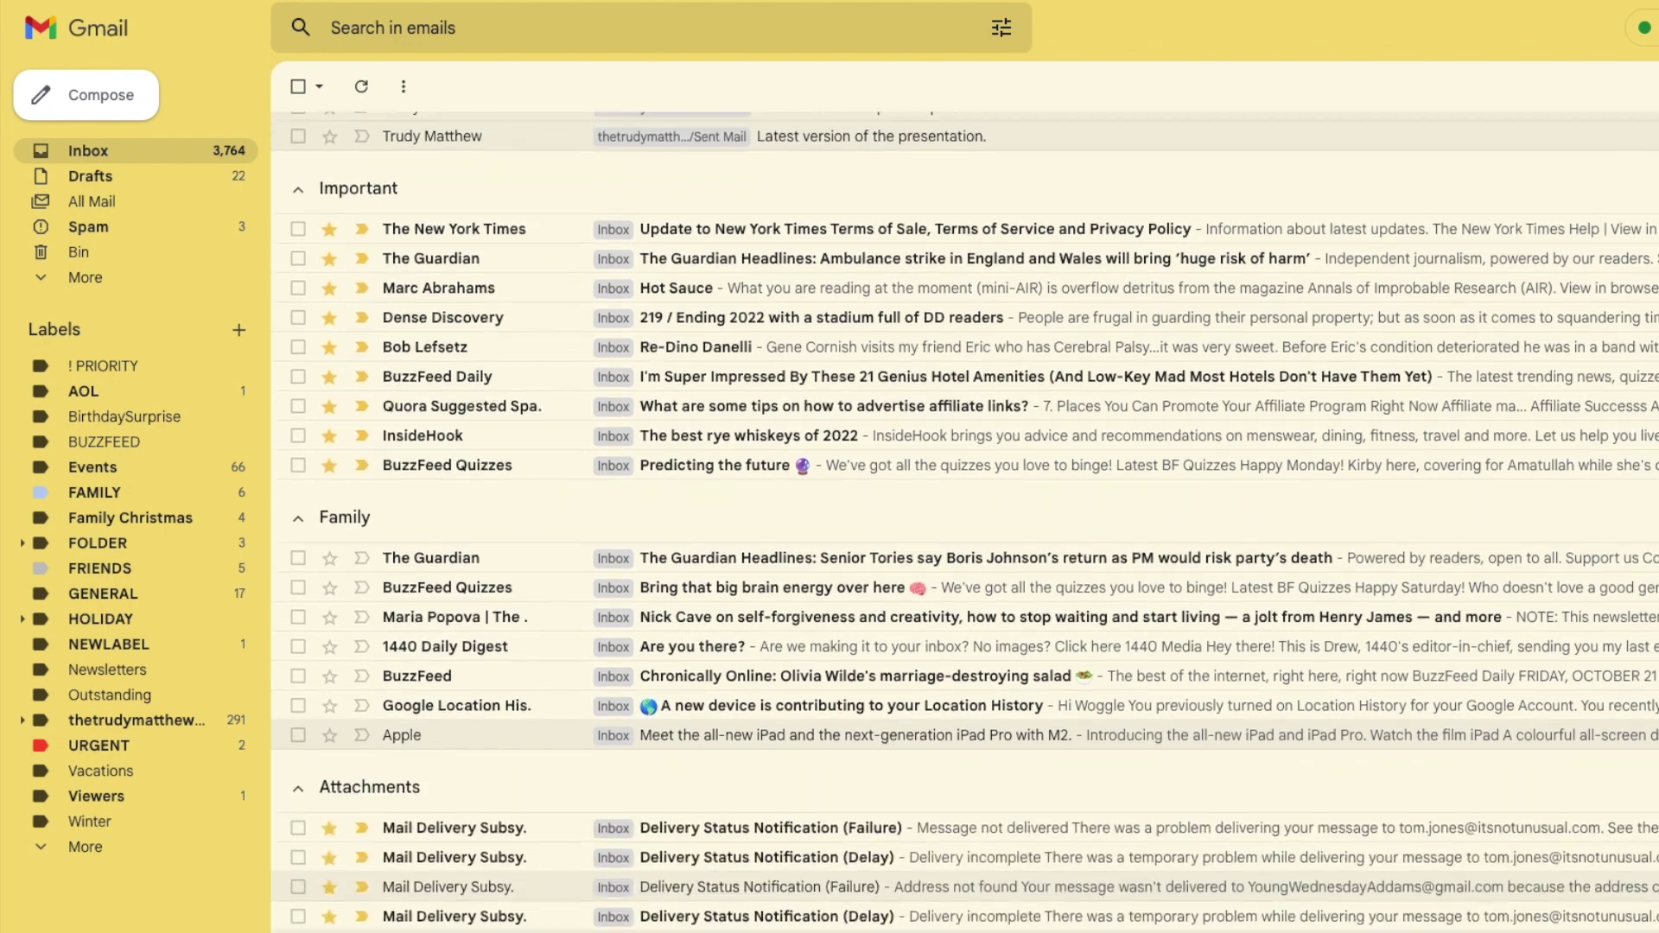
scroll(965, 522, "down", 5)
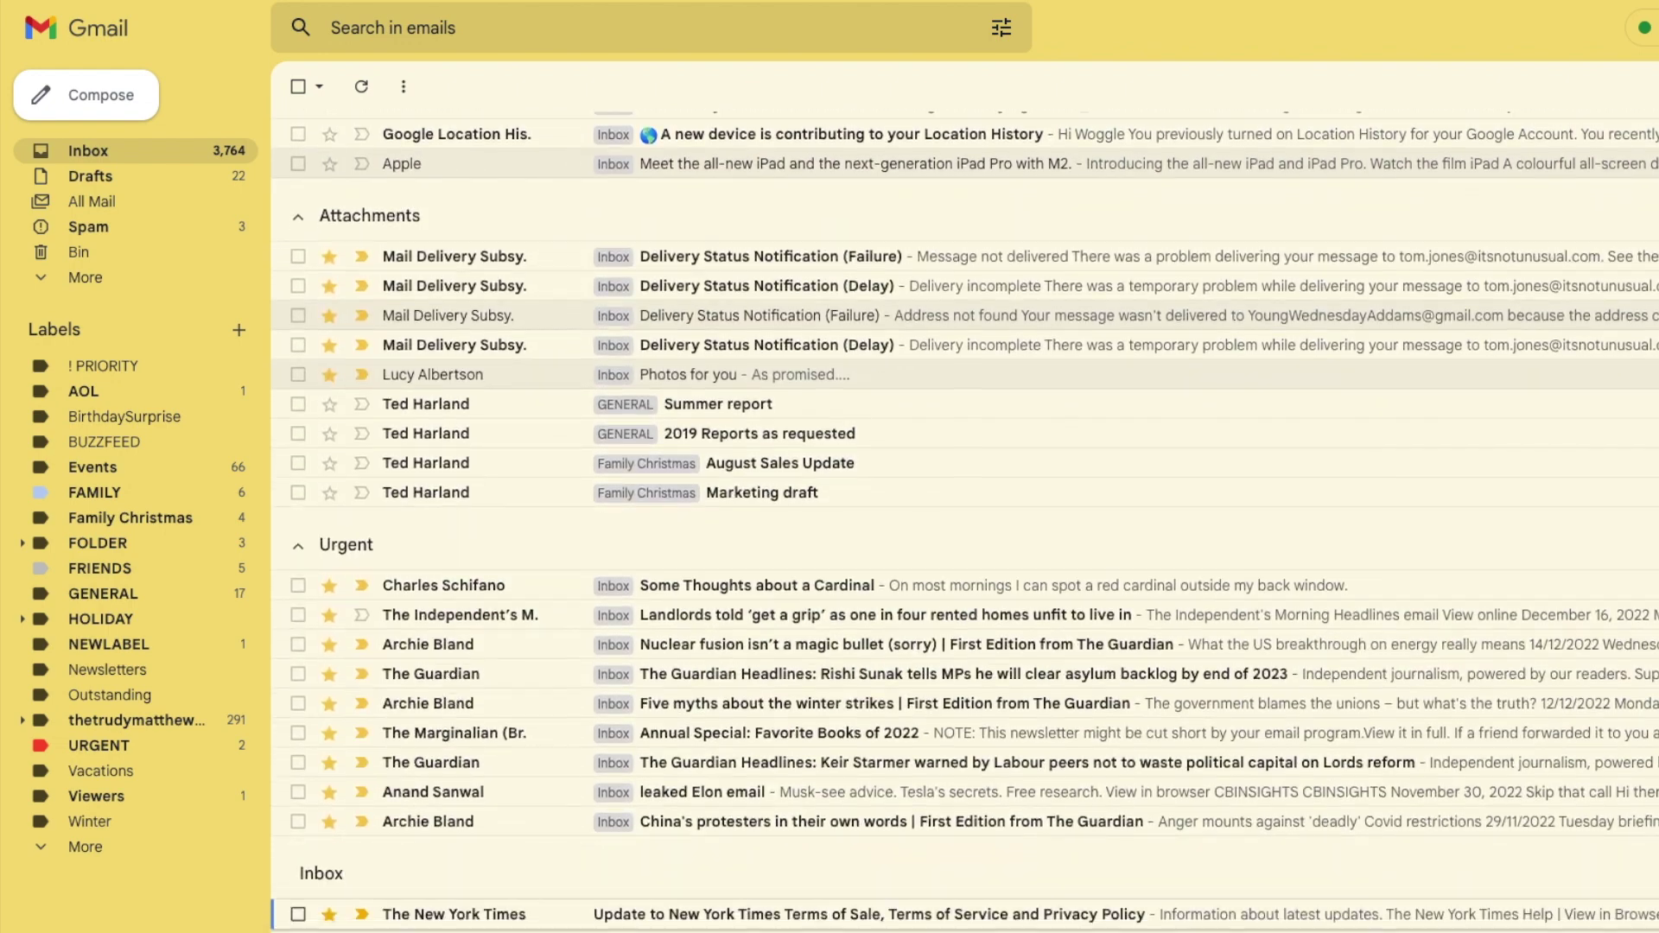
scroll(964, 521, "down", 2)
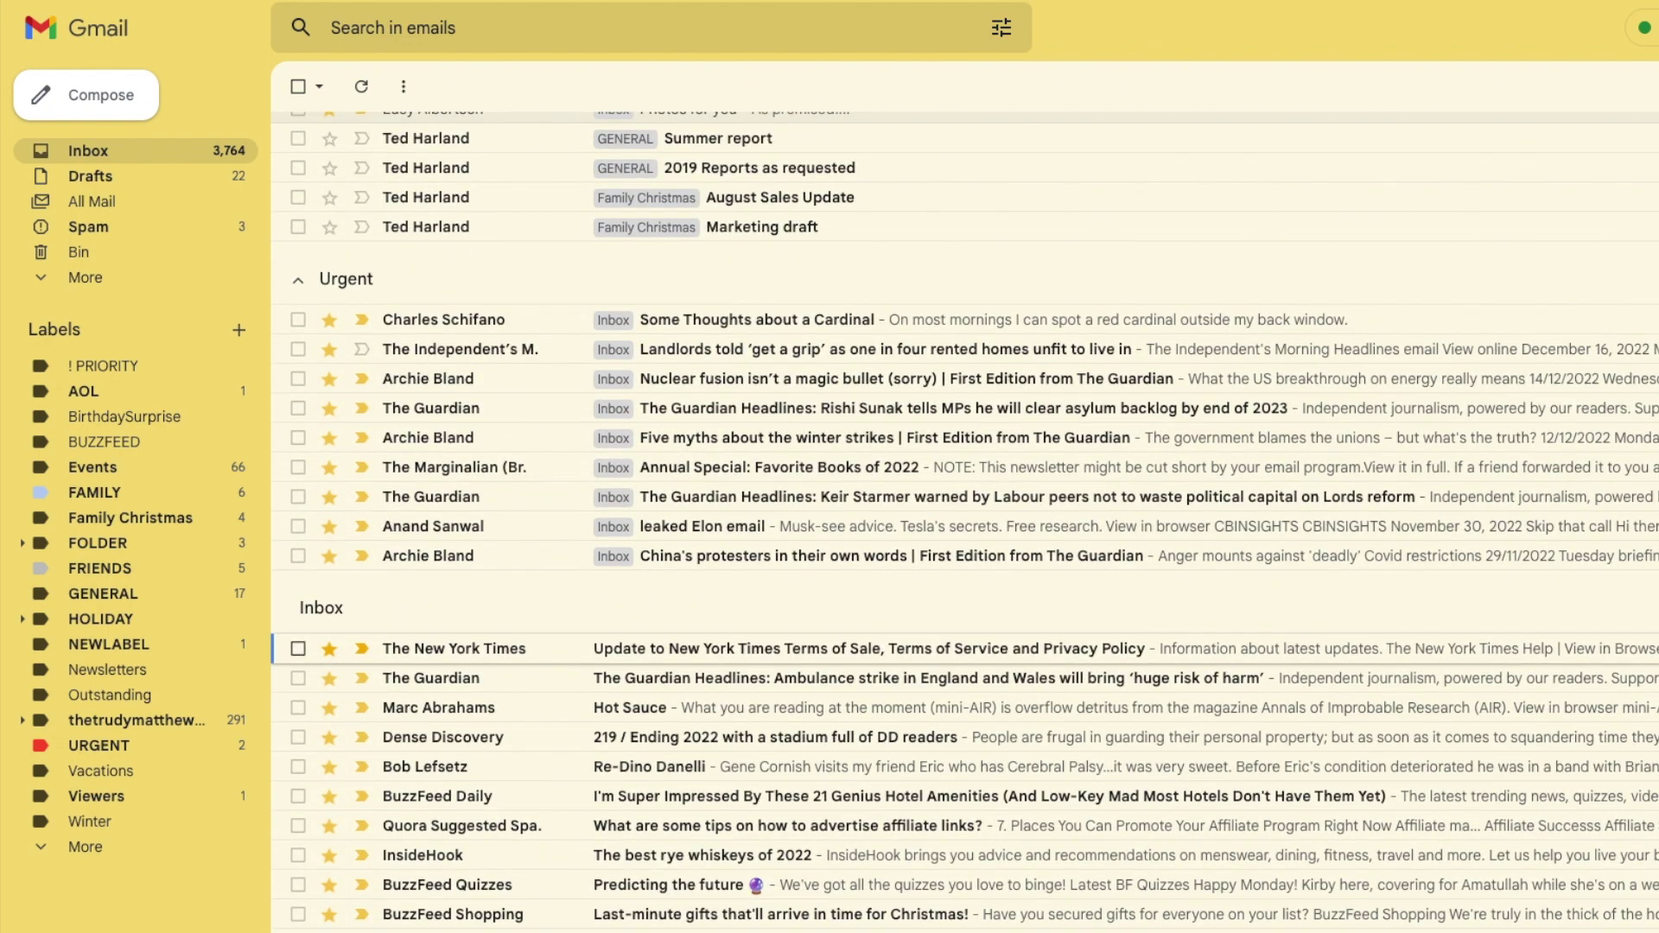